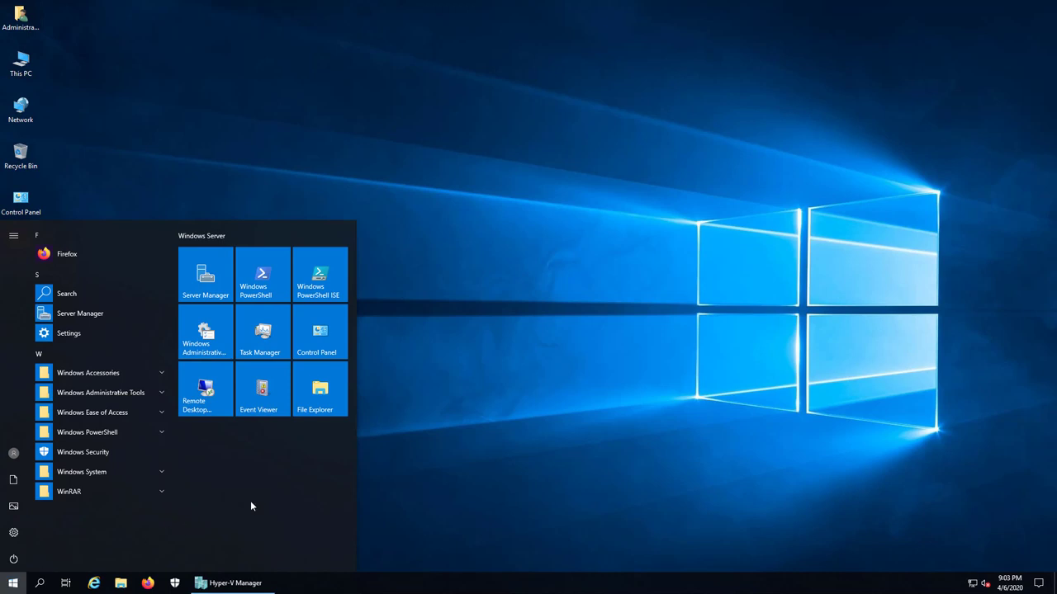
# Browse This PC to the MCSA2019_MAP folder on VHD (E:) and select 2_local_user_group
pyautogui.click(541, 400)
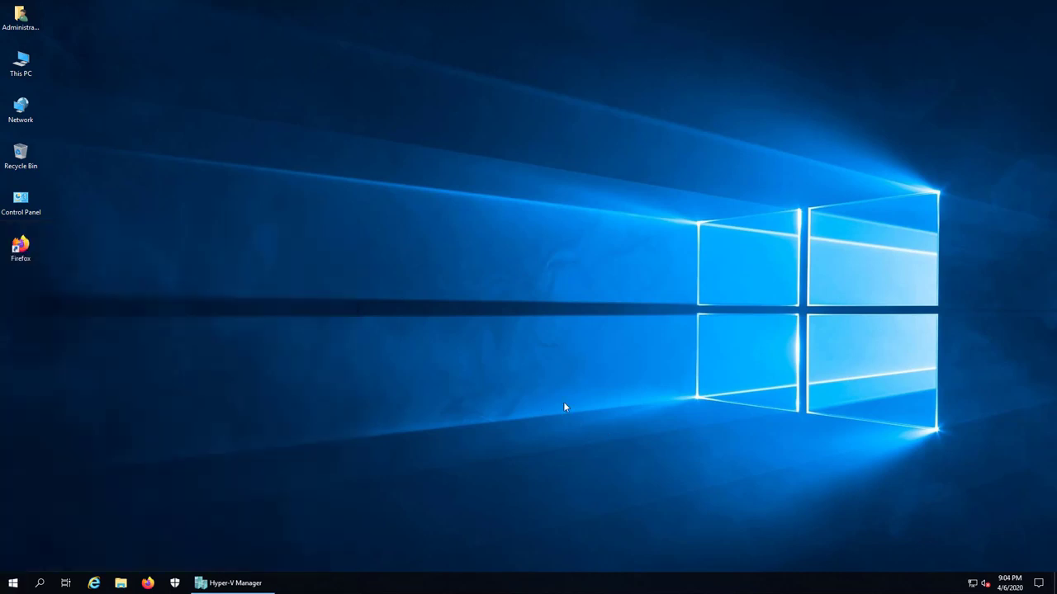
pyautogui.doubleClick(33, 76)
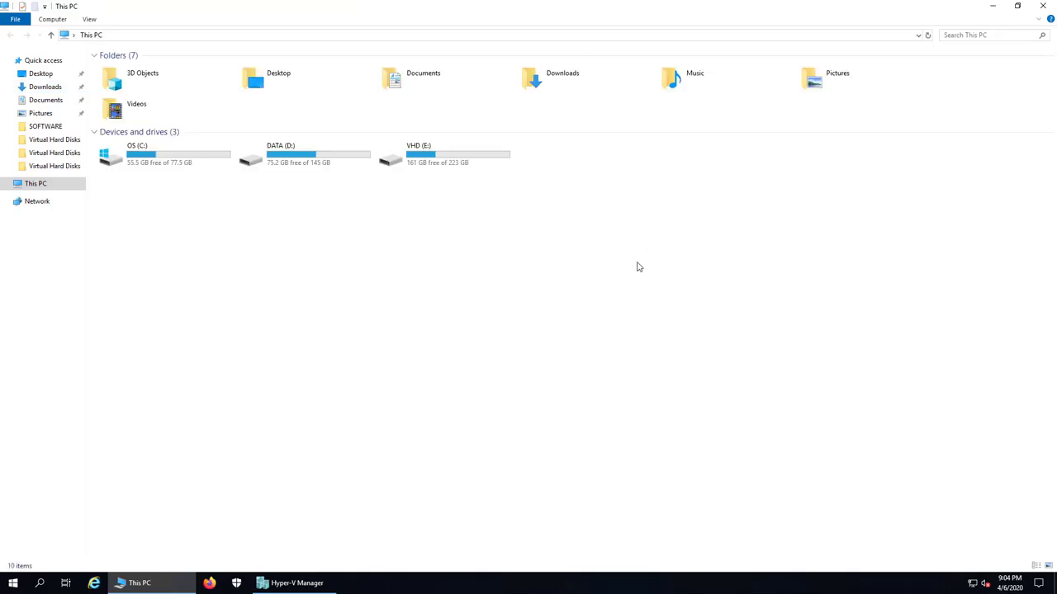
pyautogui.click(440, 163)
pyautogui.doubleClick(441, 163)
pyautogui.doubleClick(129, 70)
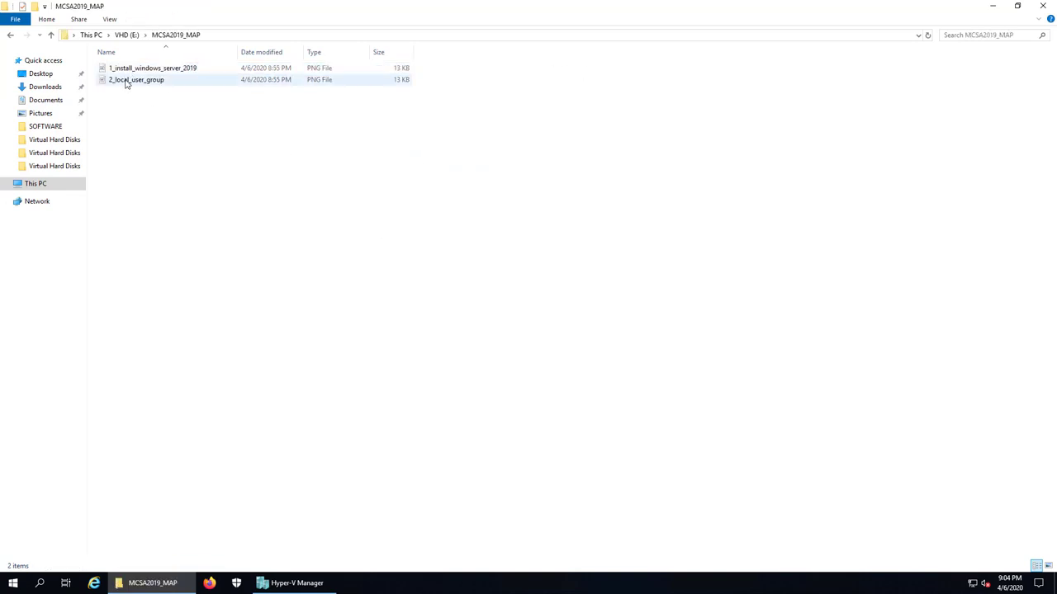
pyautogui.click(127, 80)
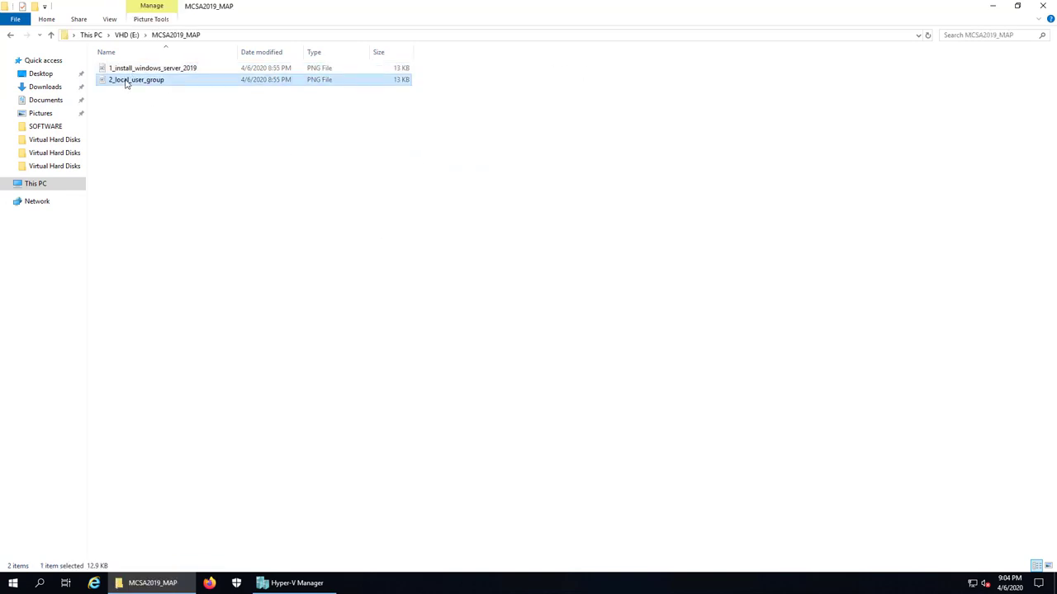
# View the 2_local_user_group diagram in Paint, then minimize it
pyautogui.doubleClick(126, 80)
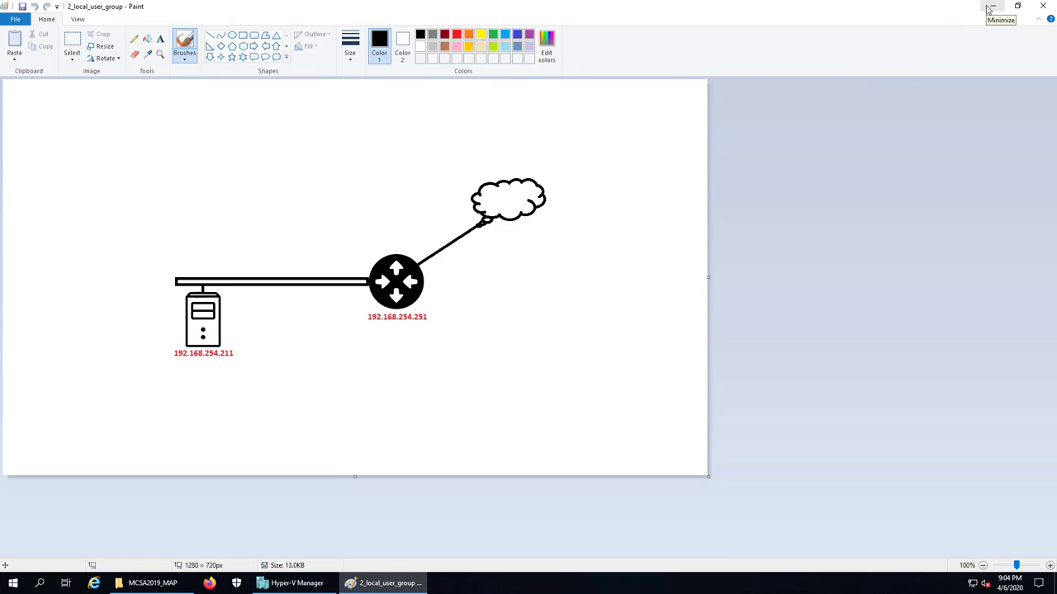
pyautogui.click(990, 8)
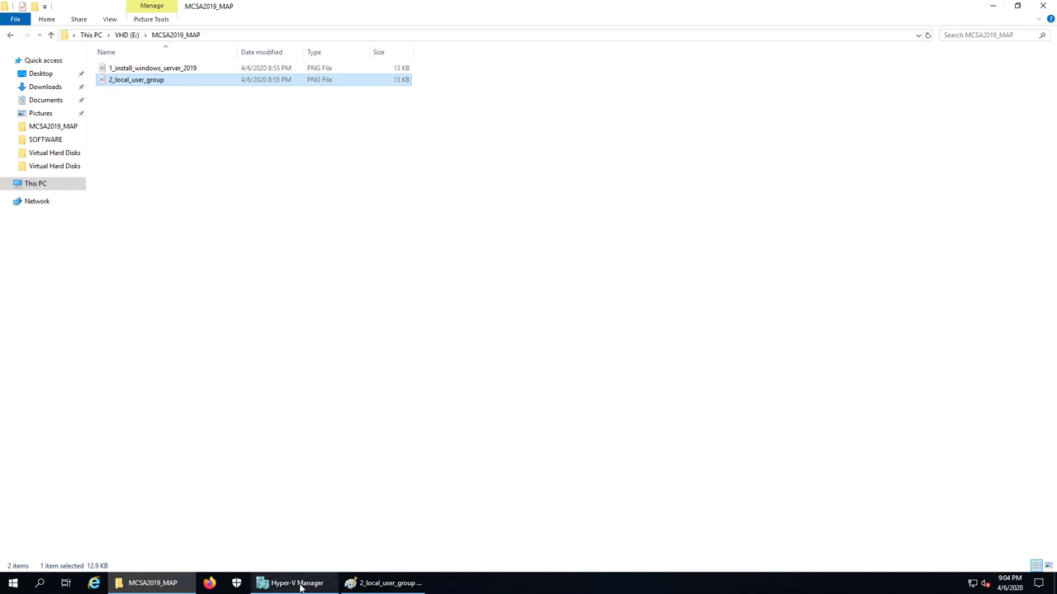
# Connect to vietcloud-sv1 and open its network adapter list from Network settings
pyautogui.click(271, 583)
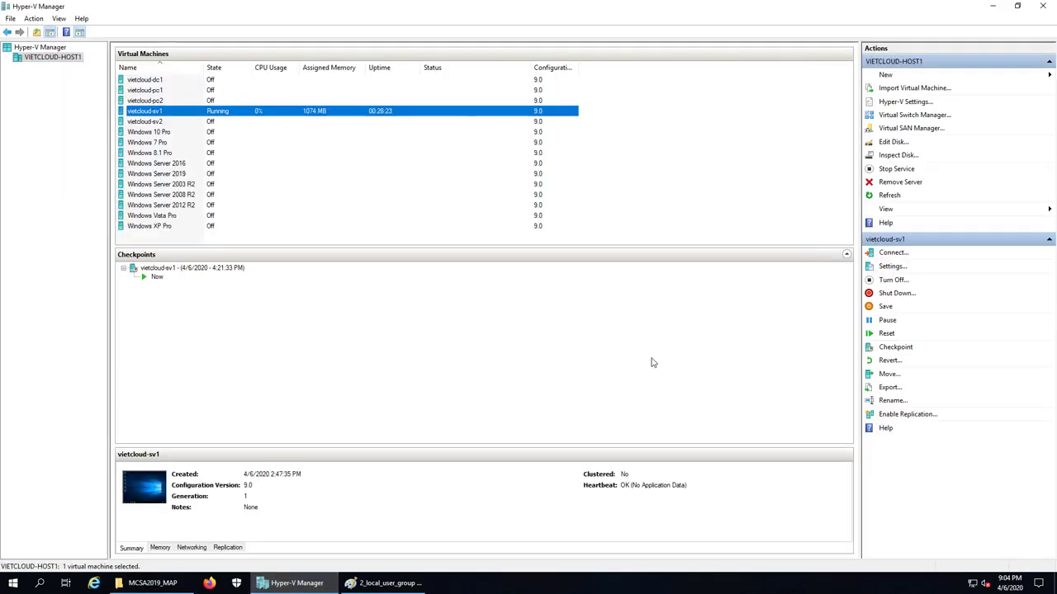
pyautogui.doubleClick(230, 114)
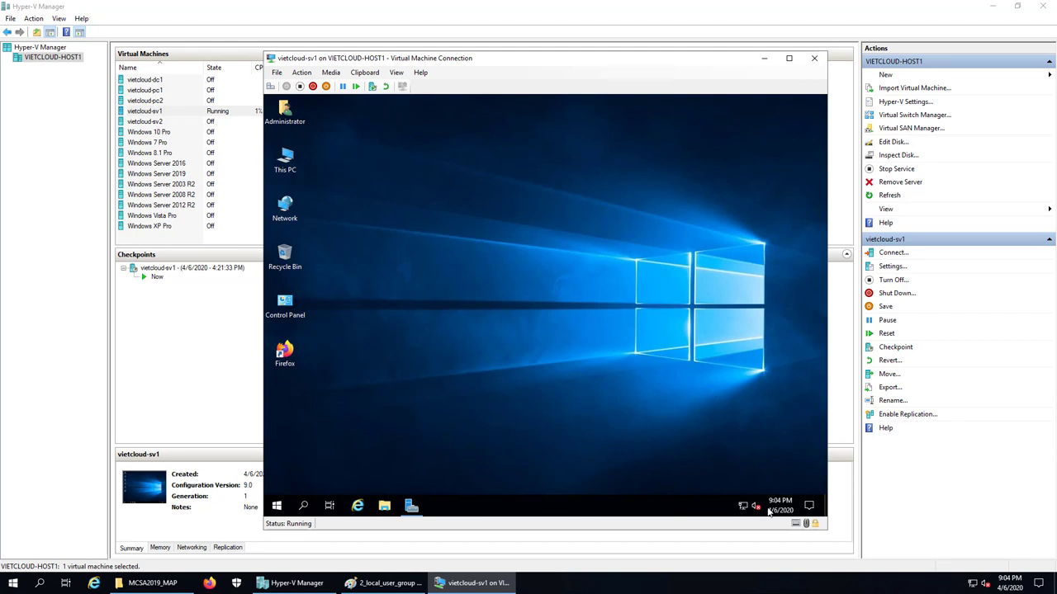
pyautogui.rightClick(744, 505)
pyautogui.click(742, 496)
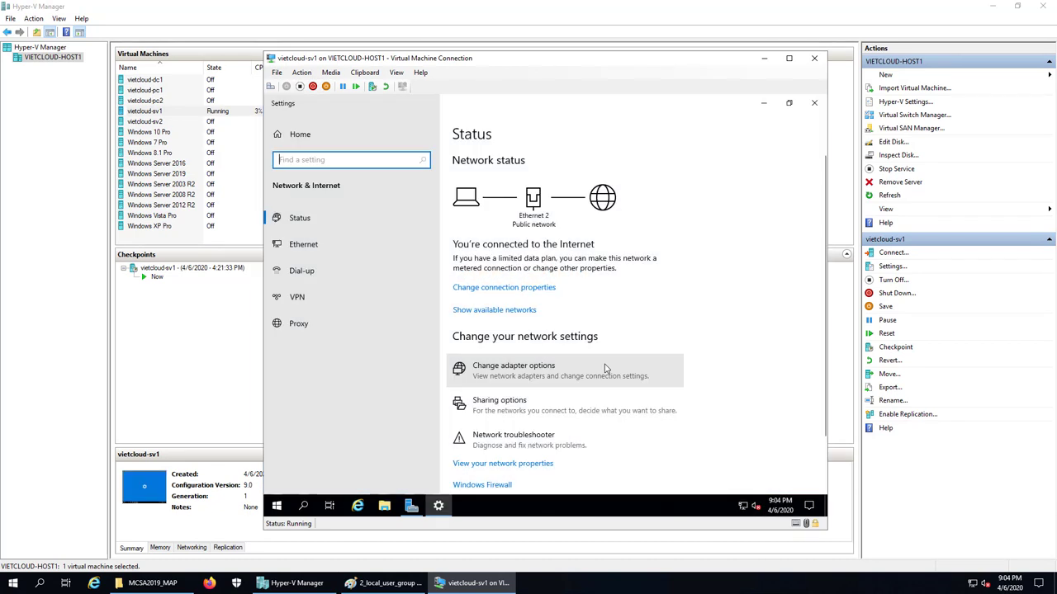
pyautogui.click(545, 371)
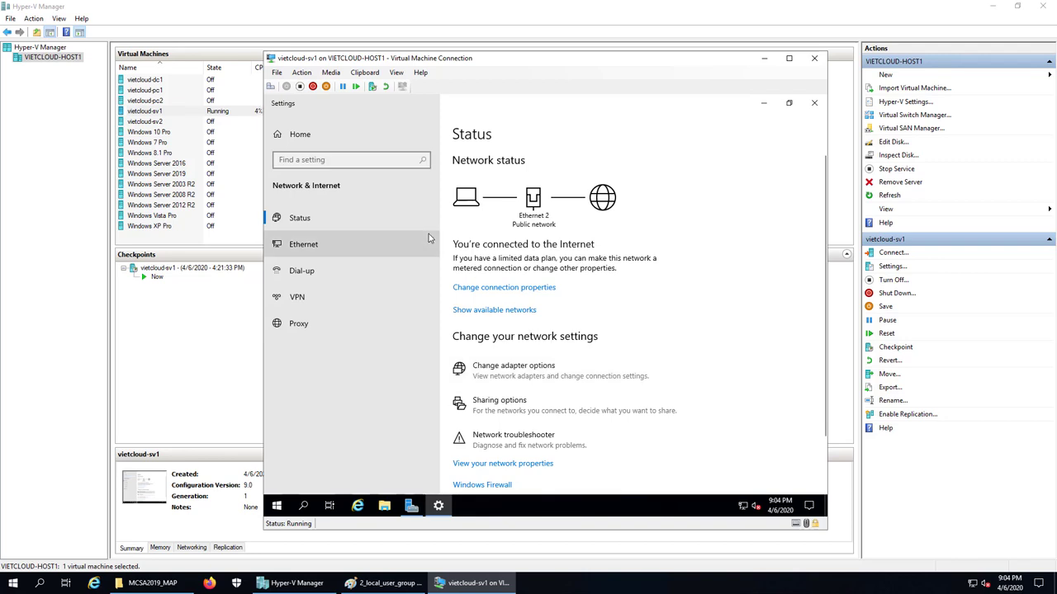
# Review Ethernet 2's IPv4 settings (192.168.254.211, DNS 8.8.8.8), then cancel and close all windows
pyautogui.doubleClick(325, 168)
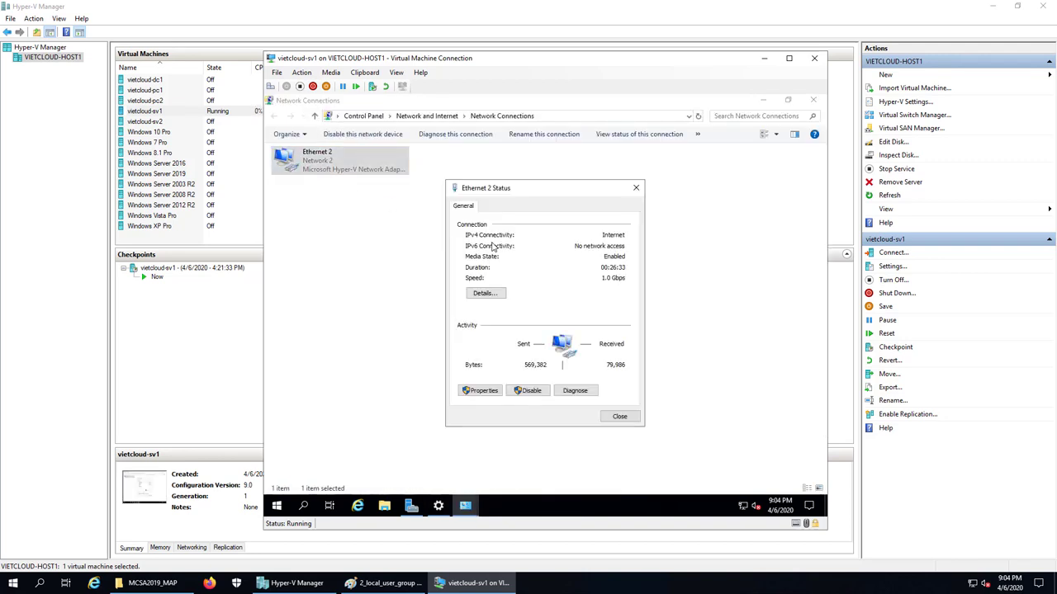
pyautogui.click(482, 391)
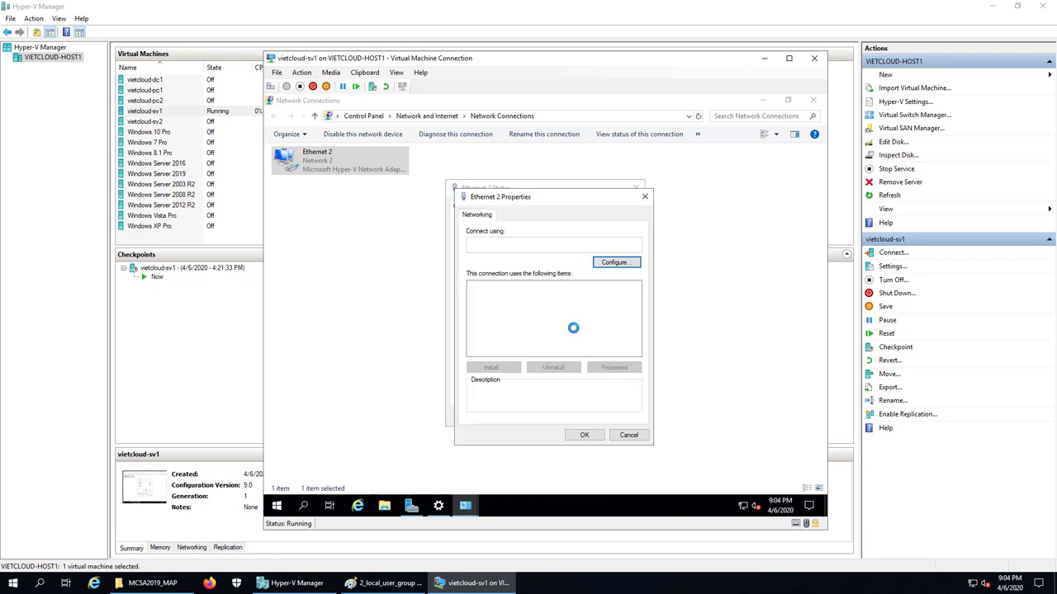
pyautogui.doubleClick(538, 322)
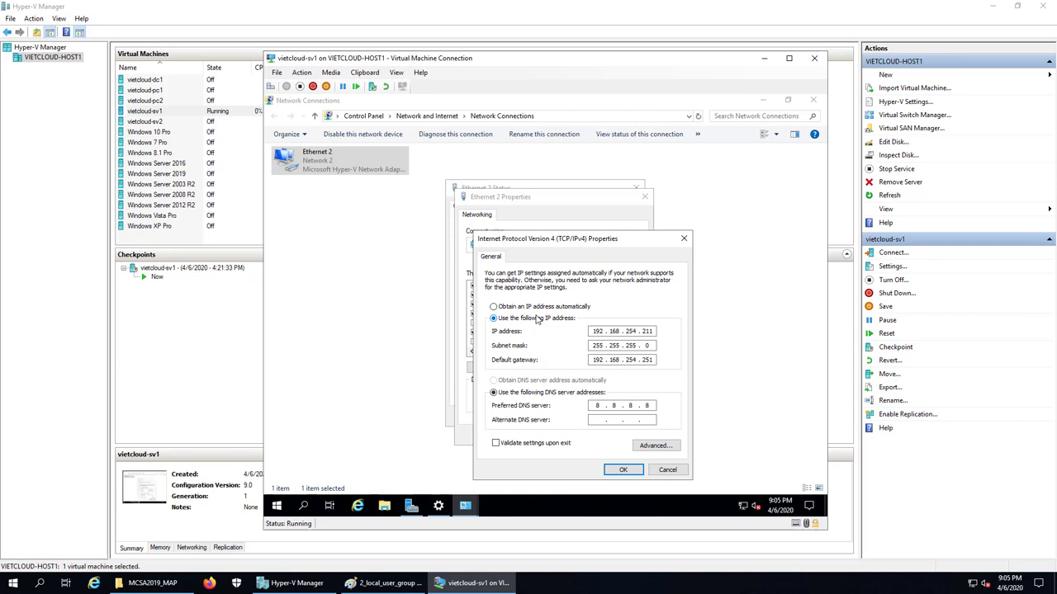
pyautogui.click(665, 470)
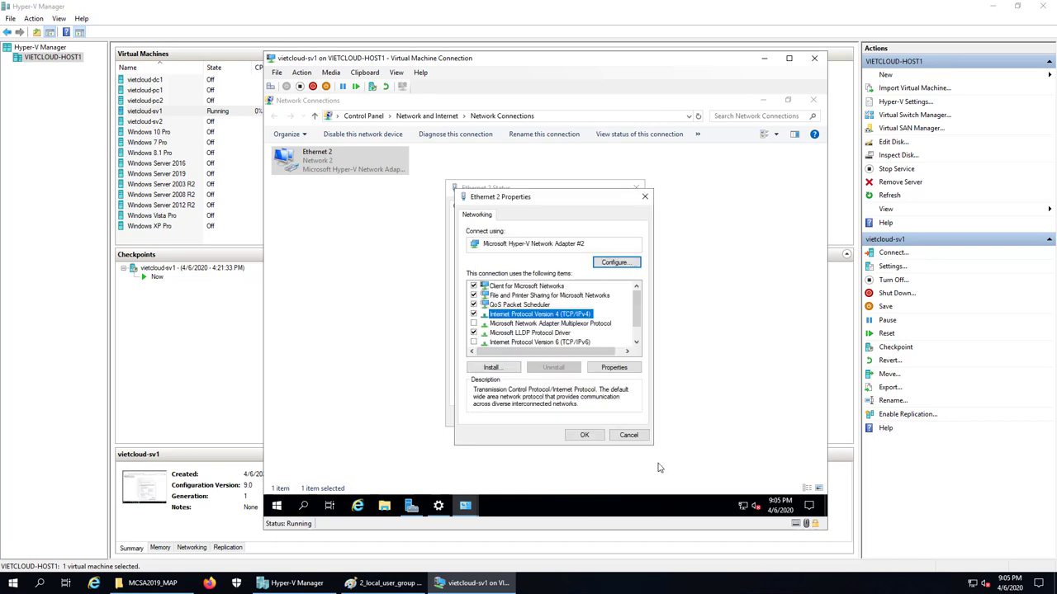
pyautogui.click(634, 438)
pyautogui.click(619, 417)
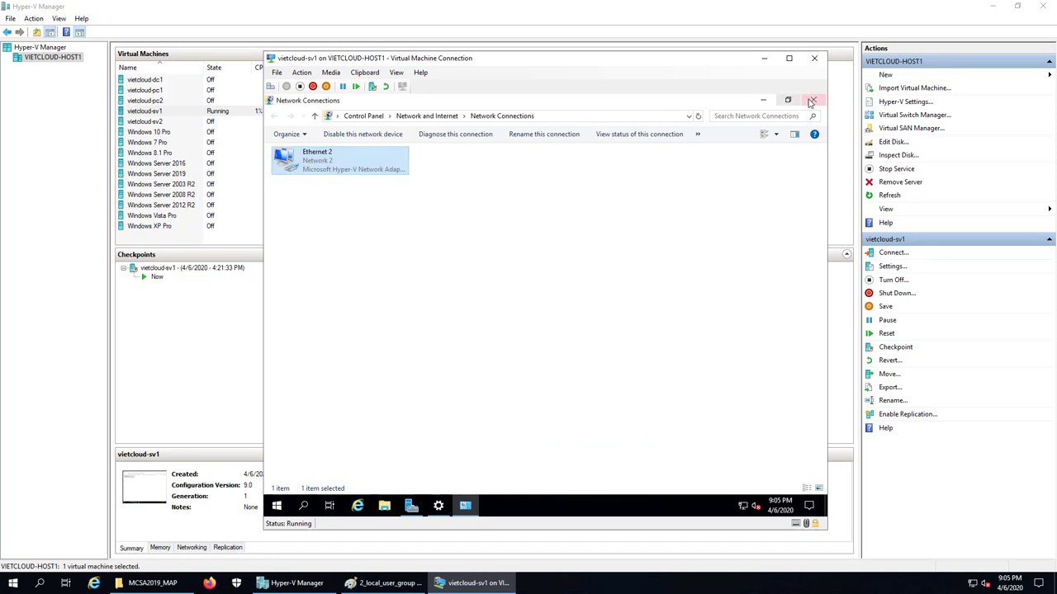
pyautogui.click(812, 100)
pyautogui.click(813, 102)
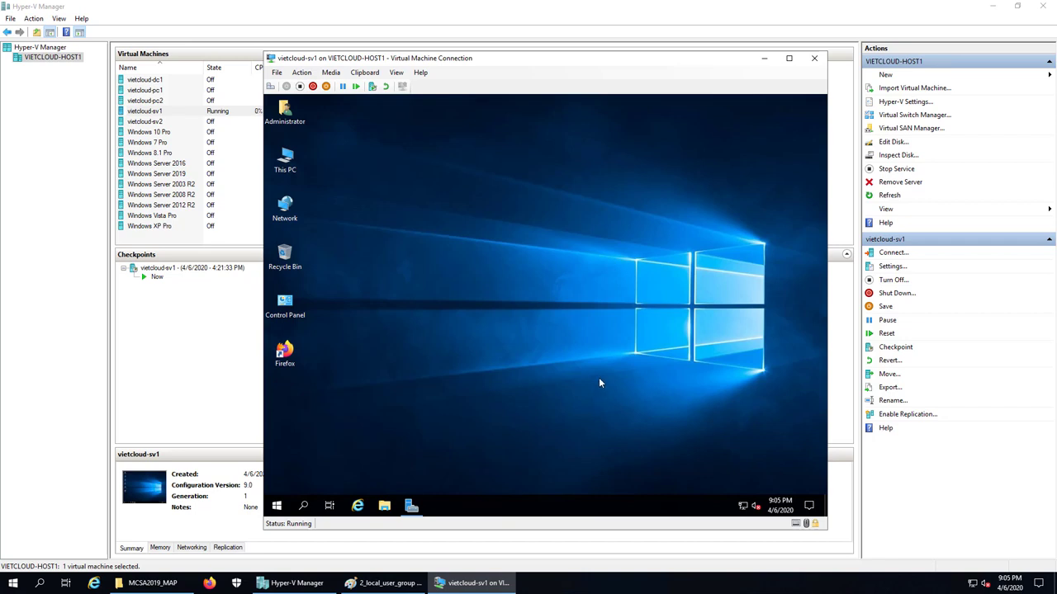
# Launch Computer Management maximized and open New User from Local Users and Groups > Users
pyautogui.rightClick(278, 507)
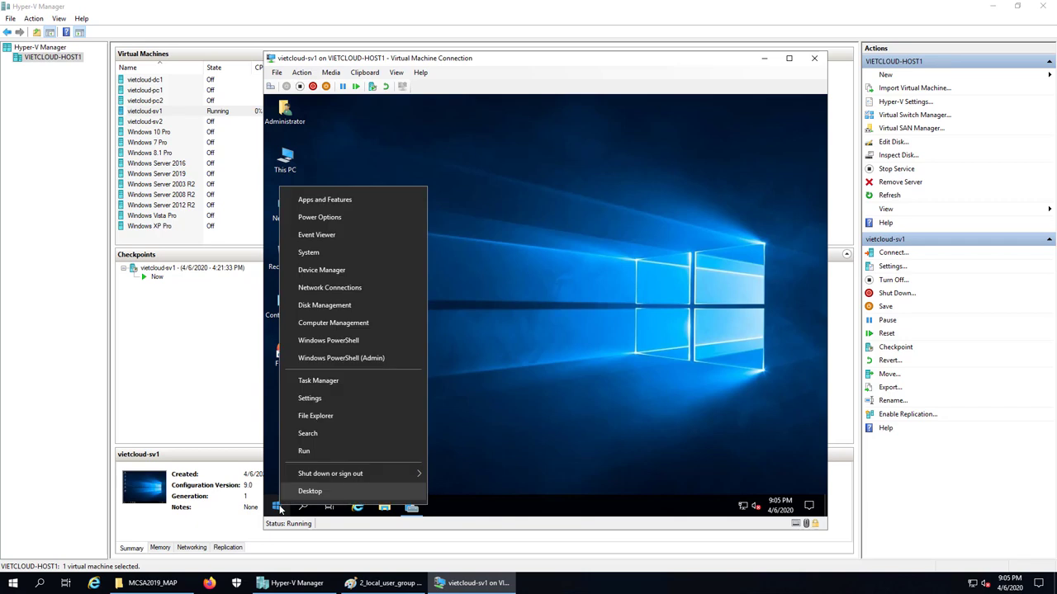
pyautogui.click(343, 325)
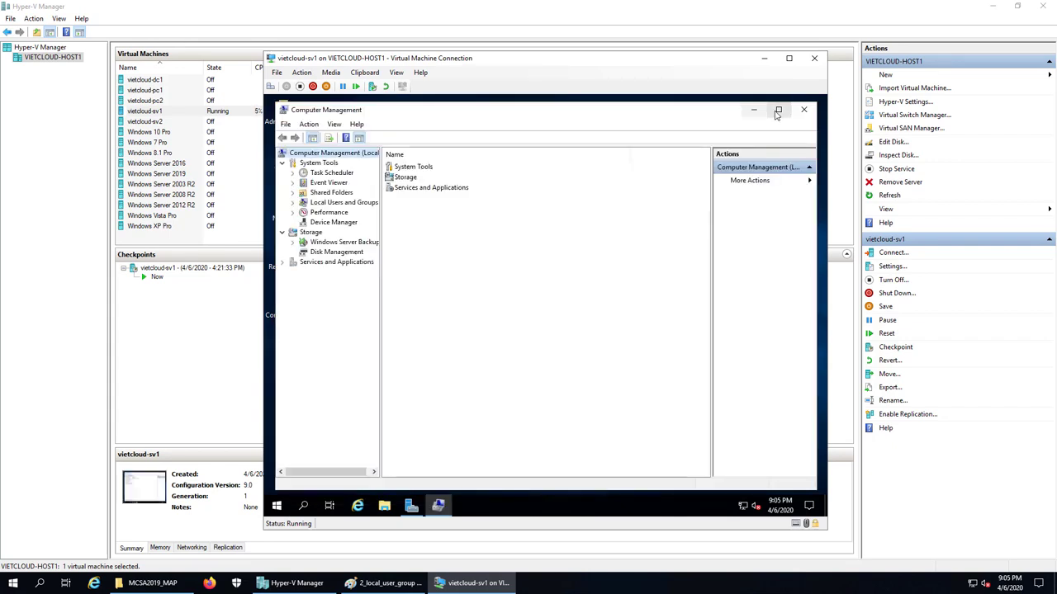
pyautogui.click(777, 111)
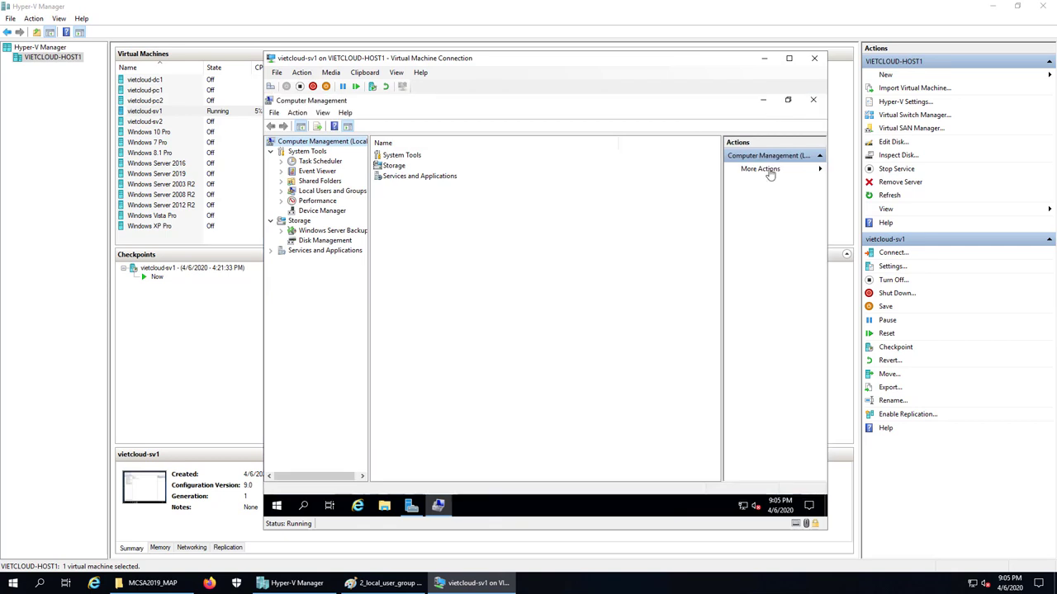
pyautogui.click(328, 192)
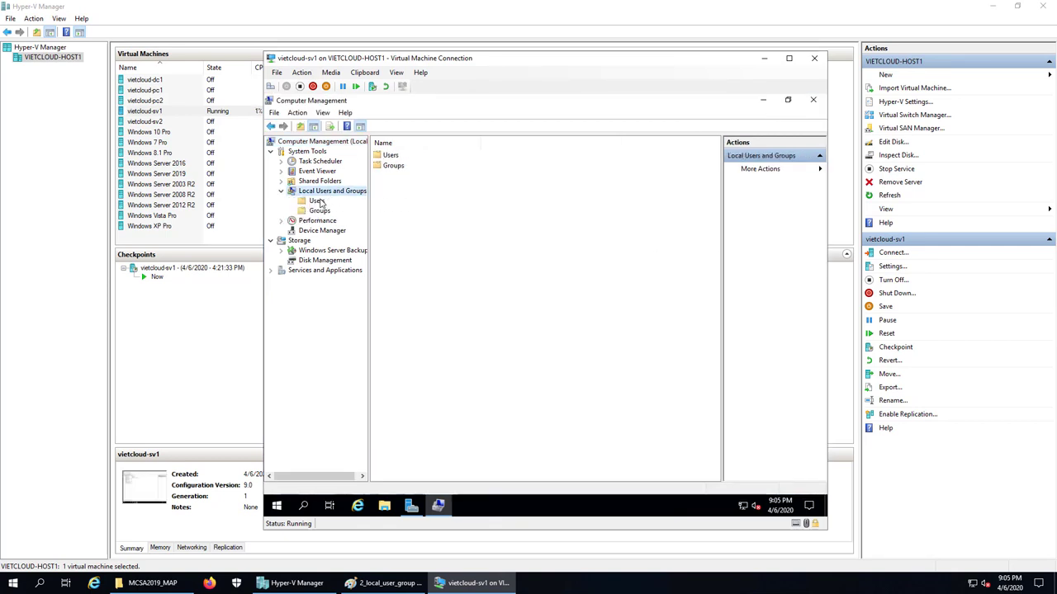
pyautogui.click(317, 202)
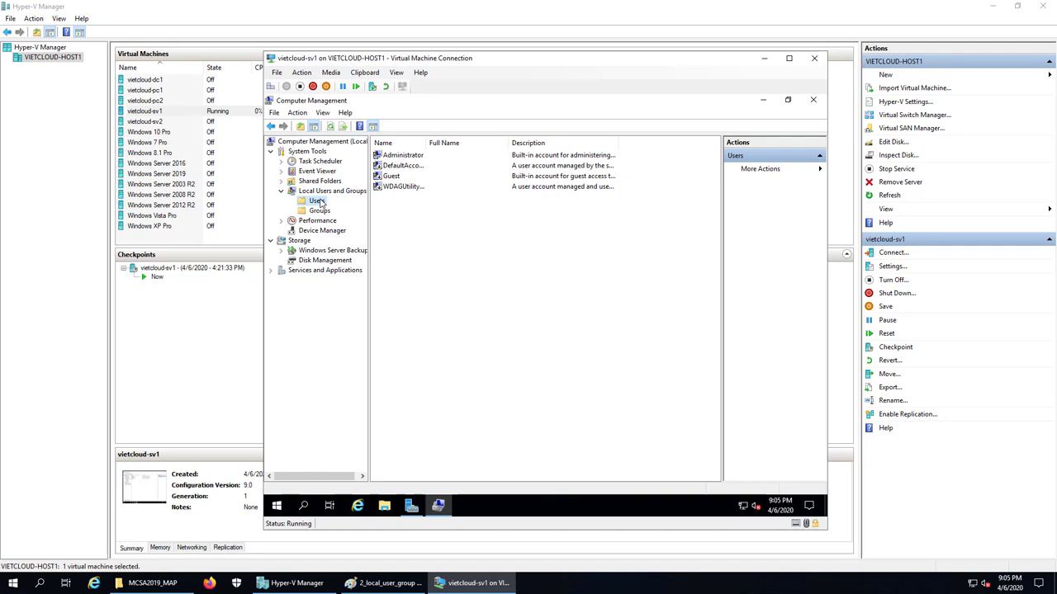
pyautogui.rightClick(392, 227)
pyautogui.click(440, 228)
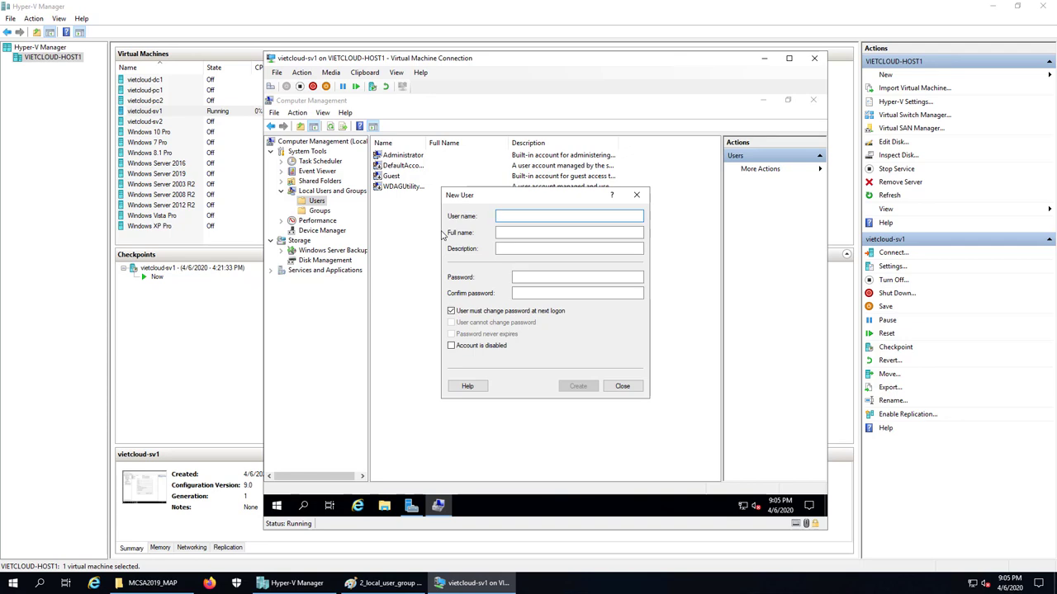
# Enter user name u1 and type its password in both password fields
pyautogui.write('u1')
pyautogui.click(542, 278)
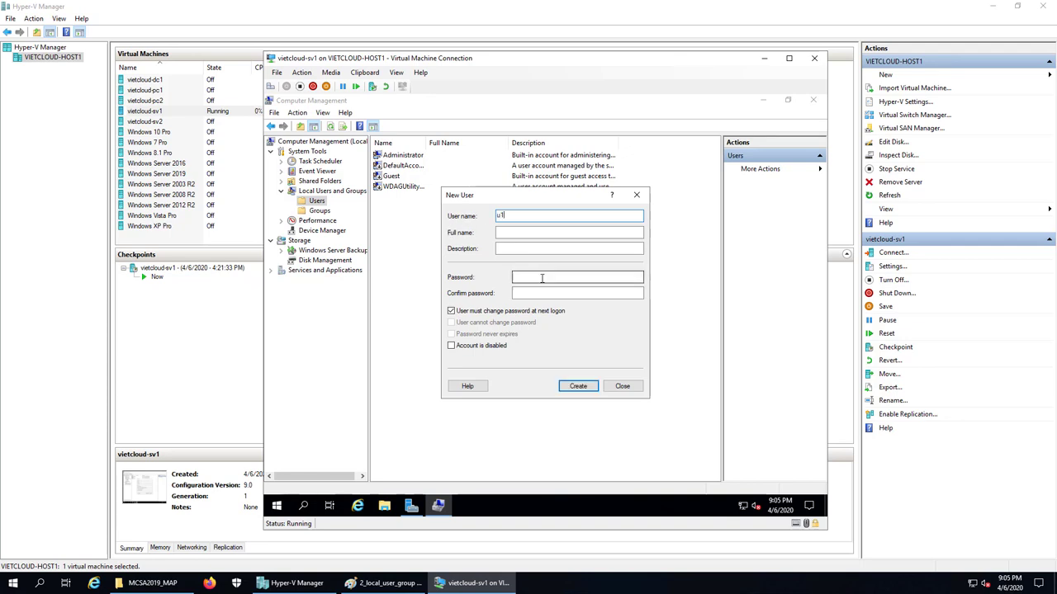
pyautogui.write('••••••••••••')
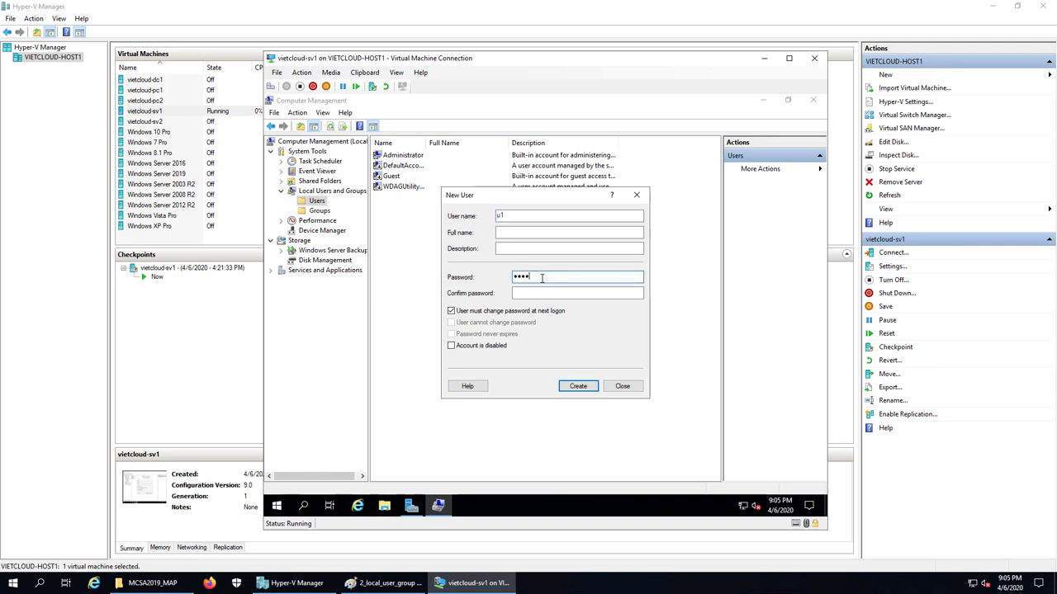
pyautogui.press('Tab')
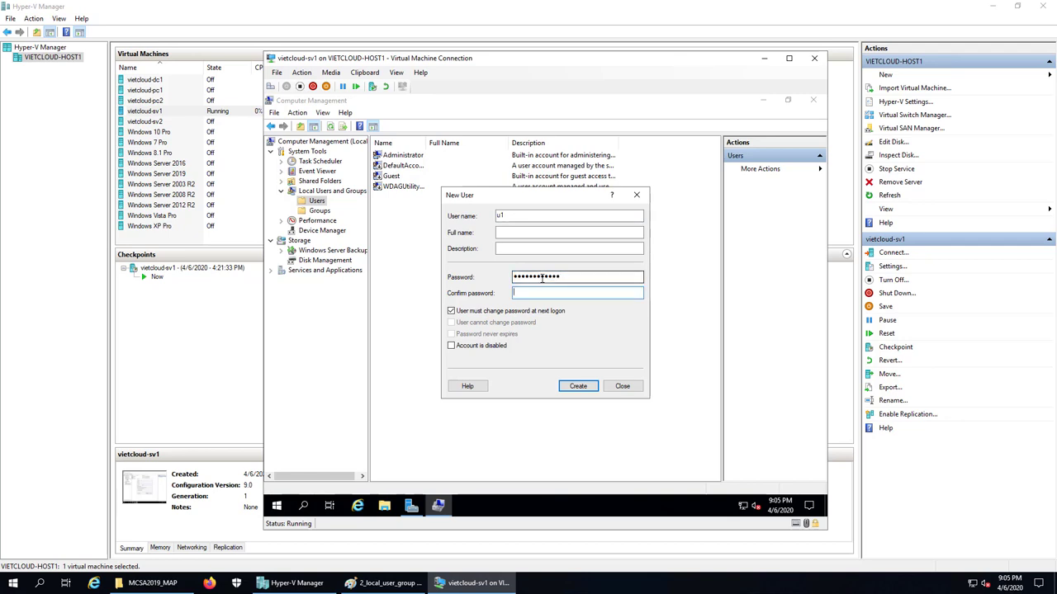
pyautogui.write('••••••••••••')
# Create u1, then enter user name u2 with its password and confirmation
pyautogui.click(578, 387)
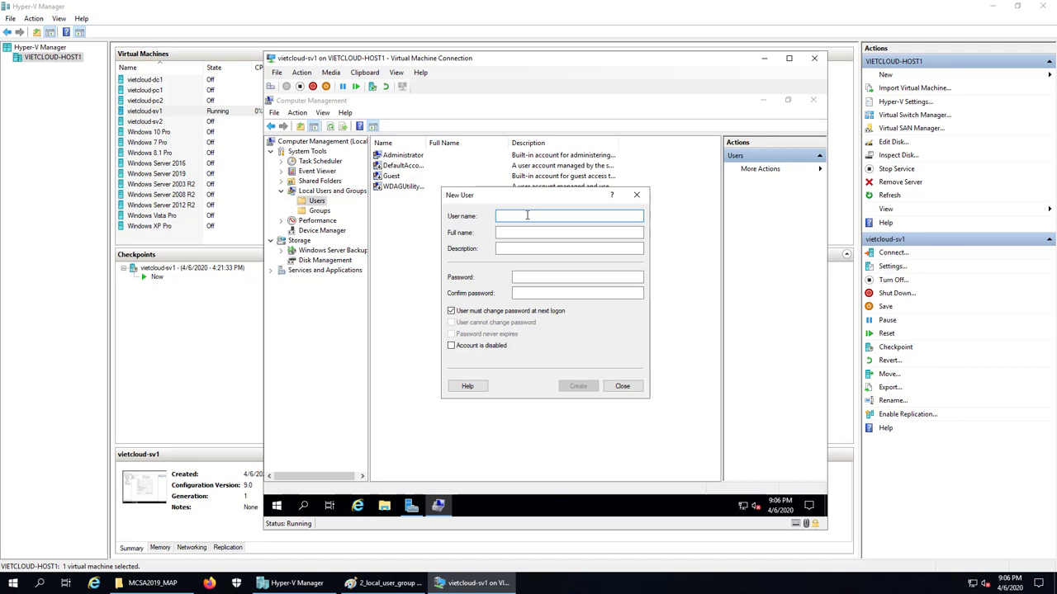
pyautogui.write('u2')
pyautogui.click(530, 277)
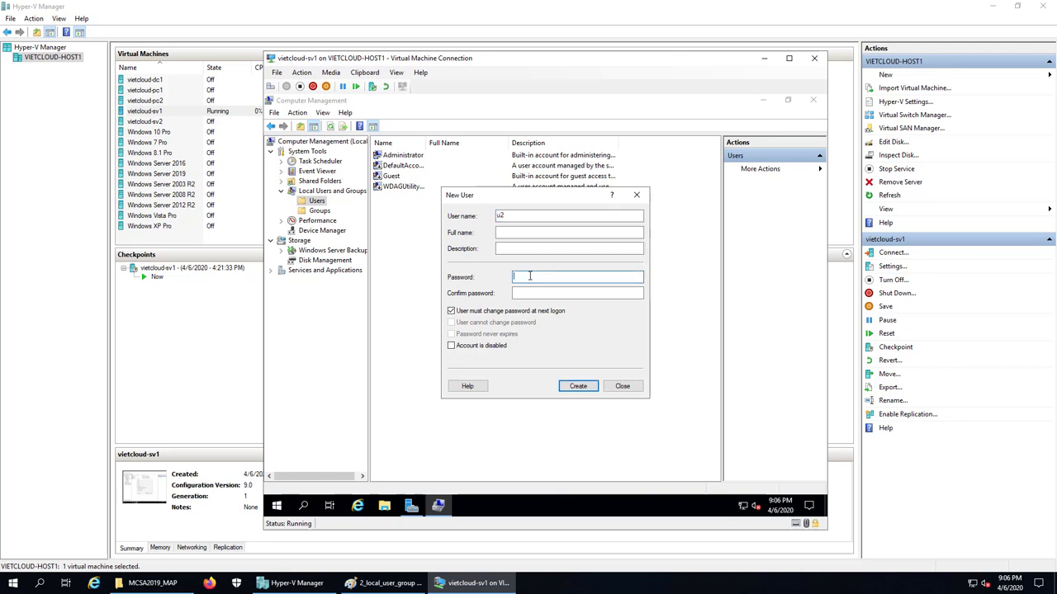
pyautogui.write('P@ssw0rd1234')
pyautogui.press('Tab')
pyautogui.write('P@ssw0rd1234')
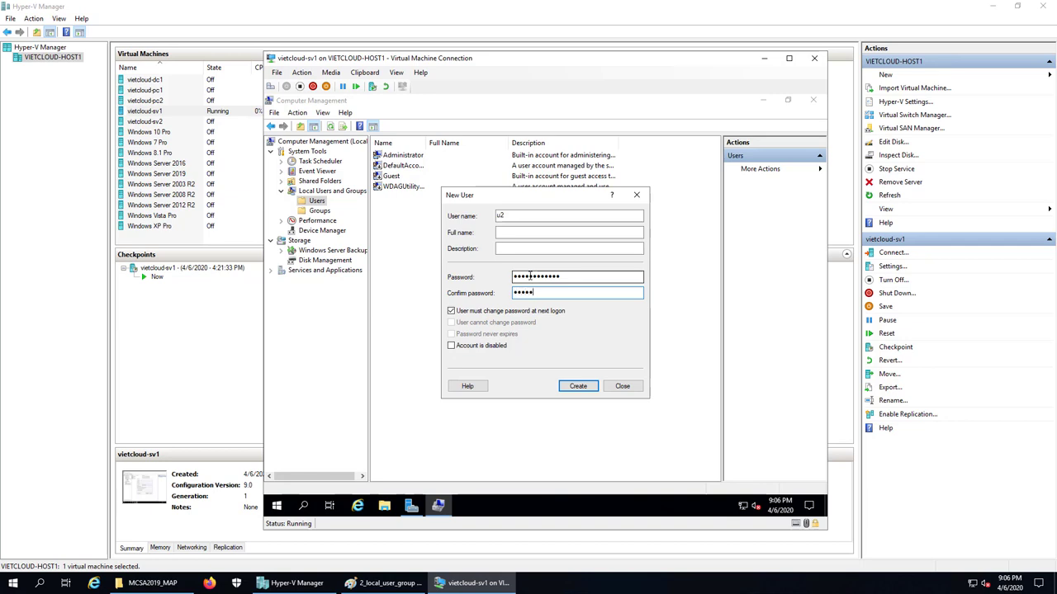
pyautogui.write('4')
# Untick 'must change password', tick 'cannot change password', and create u2
pyautogui.click(491, 313)
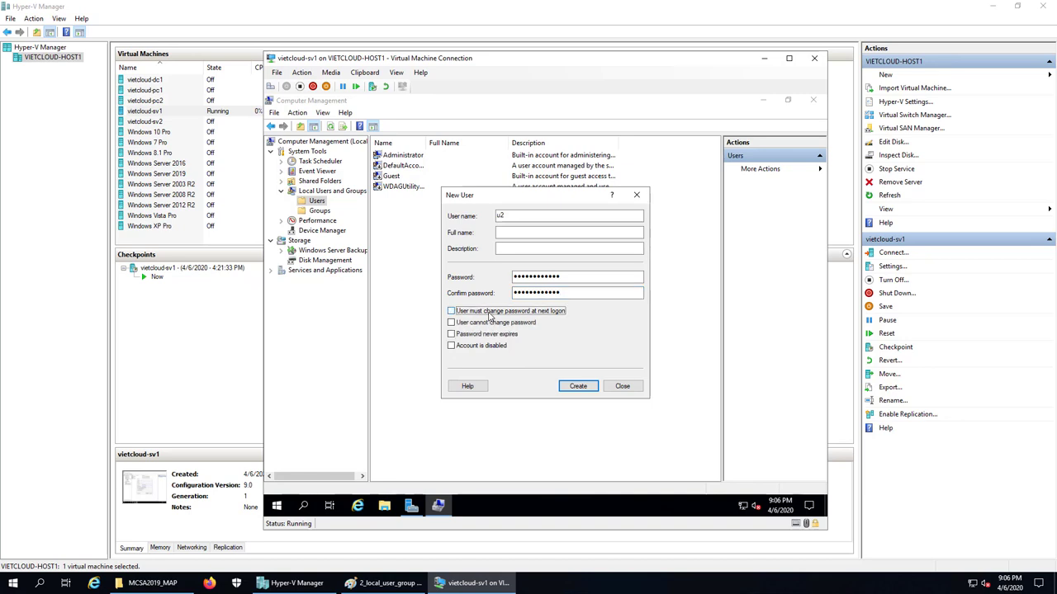
pyautogui.click(477, 323)
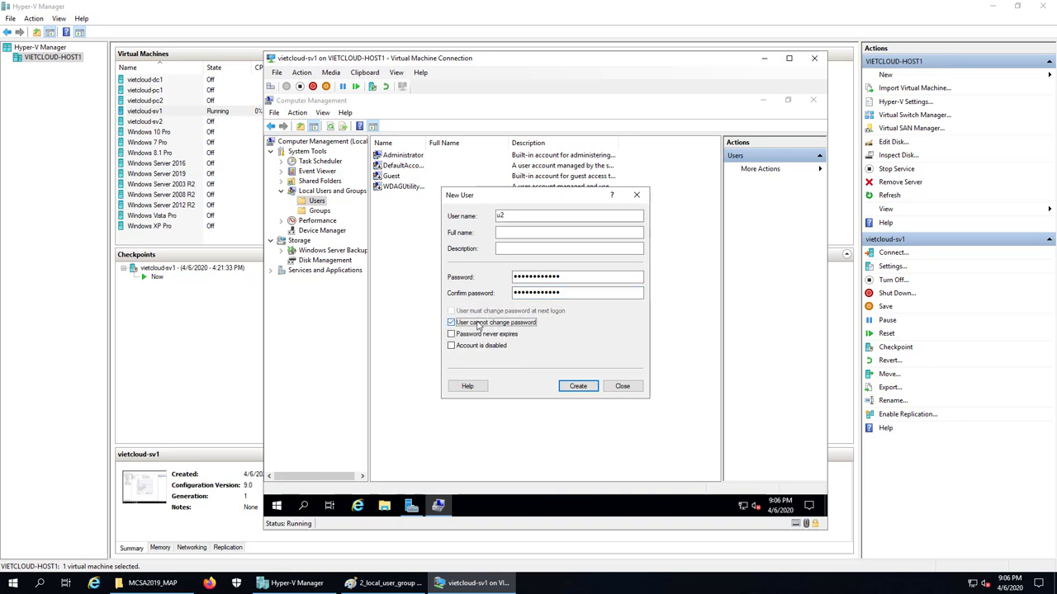
pyautogui.click(577, 387)
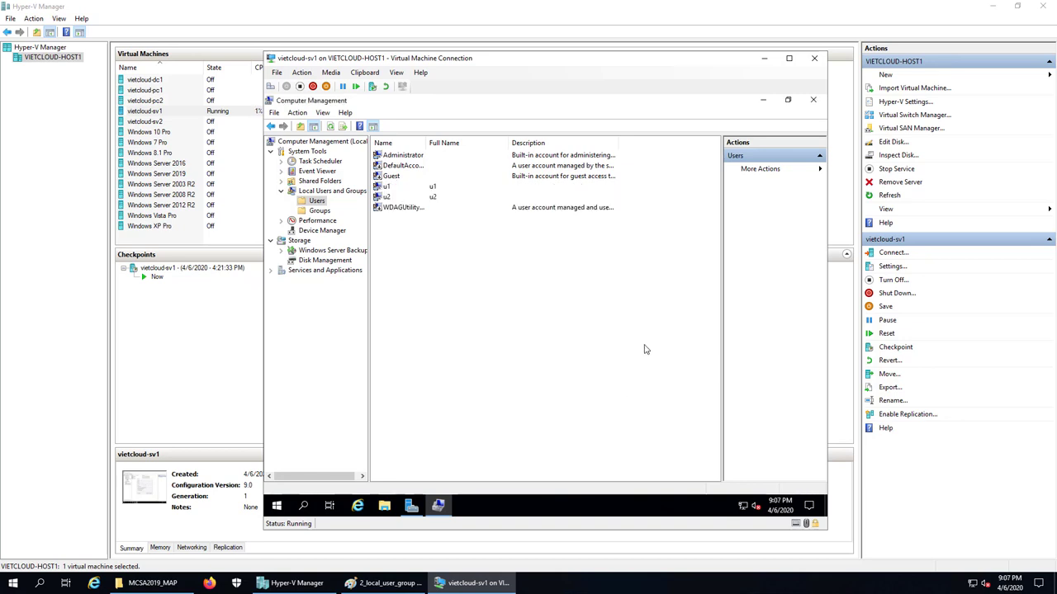
# Check the new u1 and u2 accounts in the list and close Computer Management
pyautogui.click(388, 188)
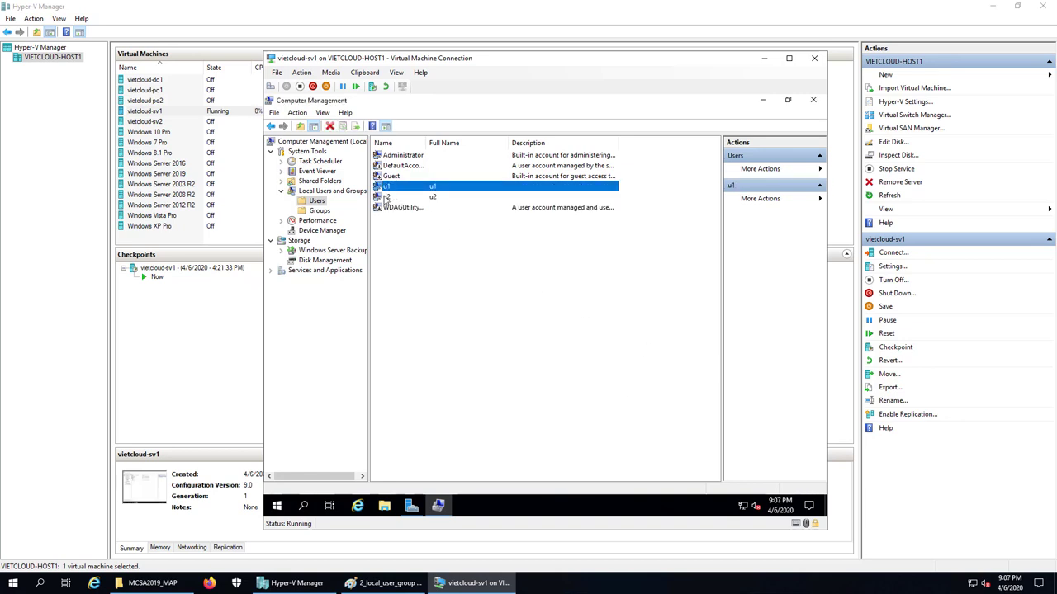
pyautogui.click(386, 197)
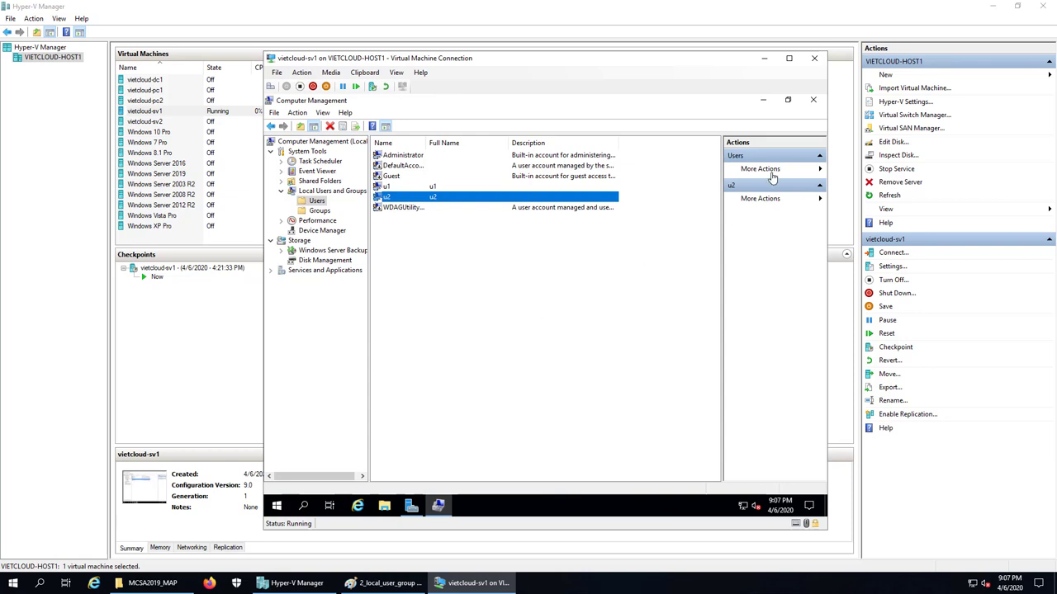
pyautogui.click(813, 101)
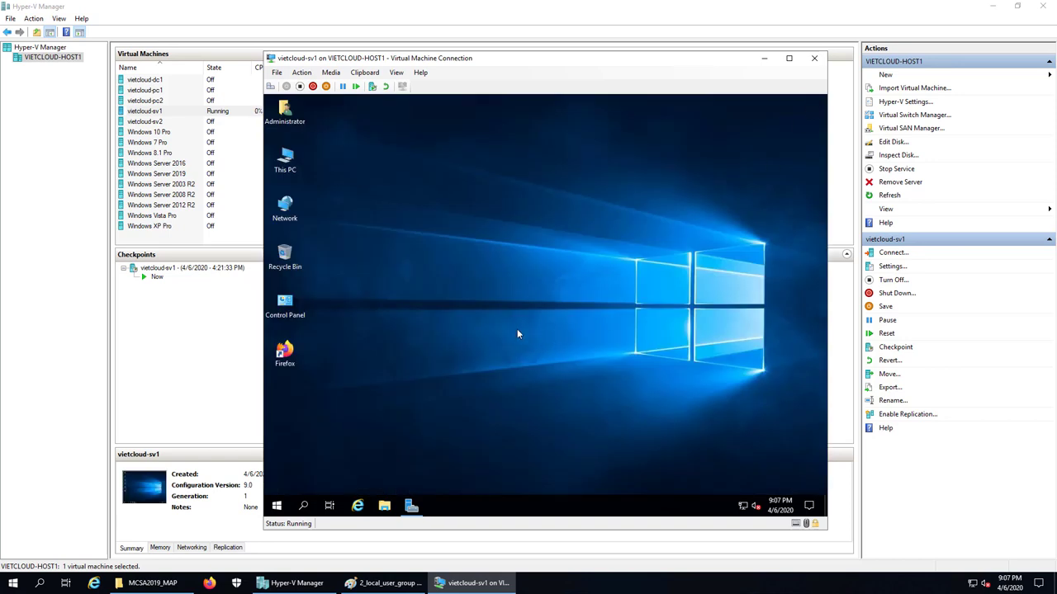
# Sign the Administrator out of vietcloud-sv1 from the Start right-click menu
pyautogui.rightClick(285, 501)
pyautogui.moveTo(345, 471)
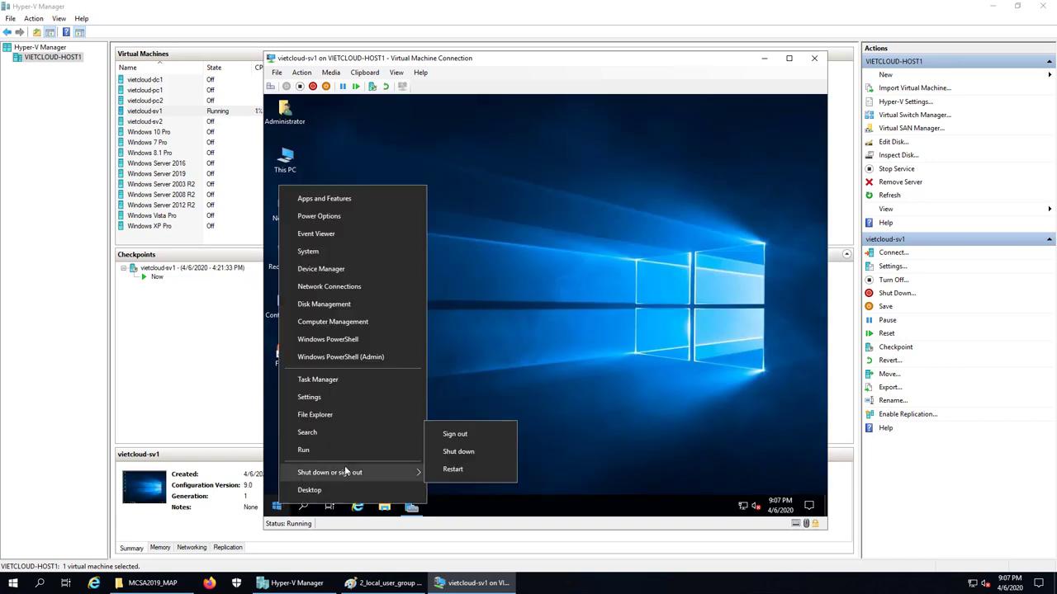
pyautogui.click(456, 435)
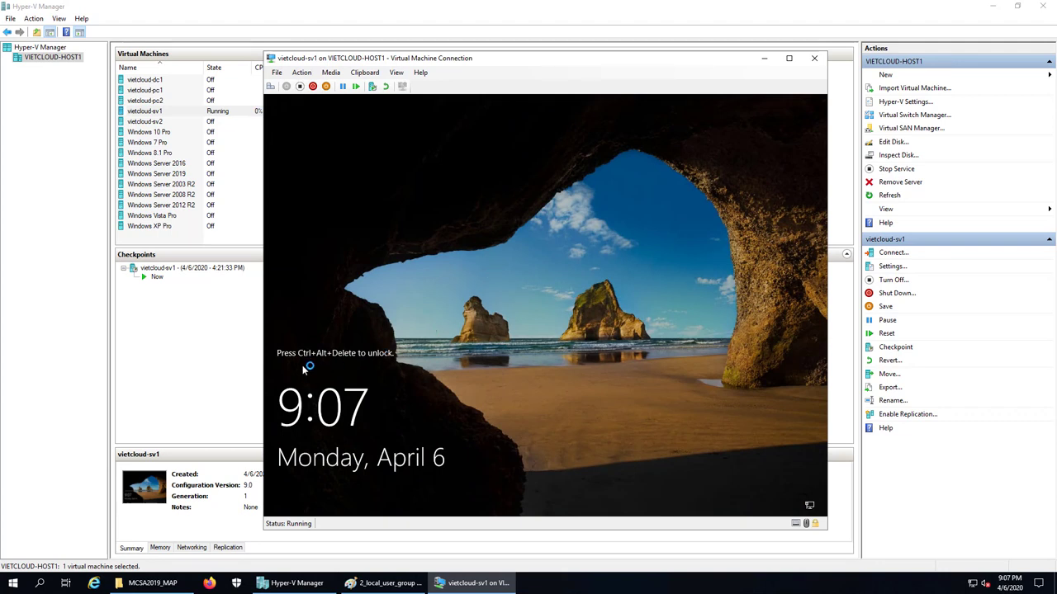
# Send Ctrl+Alt+Delete, choose u1 on the sign-in screen, and submit its password
pyautogui.click(270, 86)
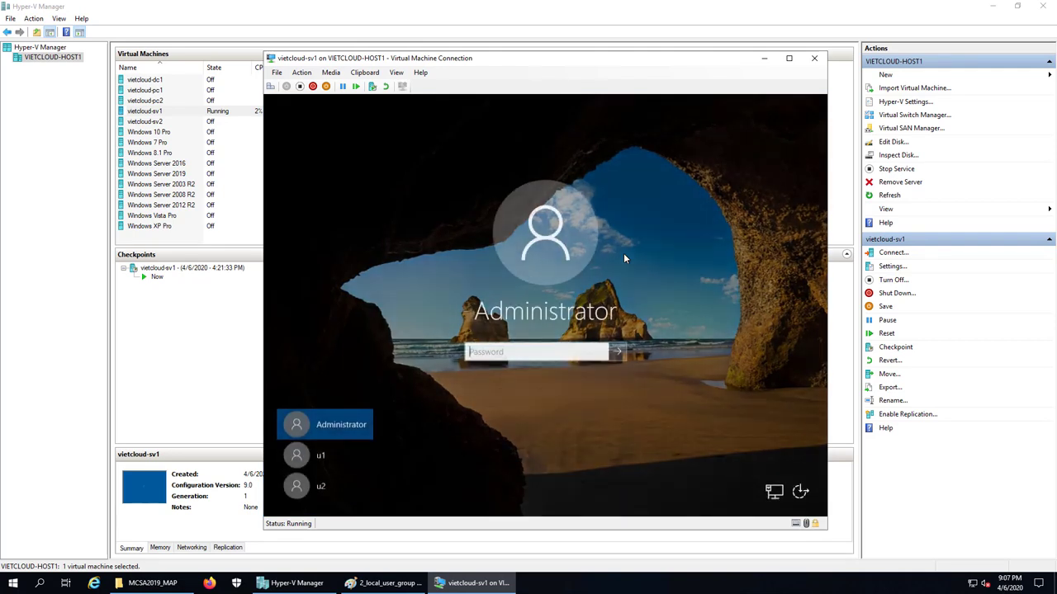
pyautogui.click(310, 460)
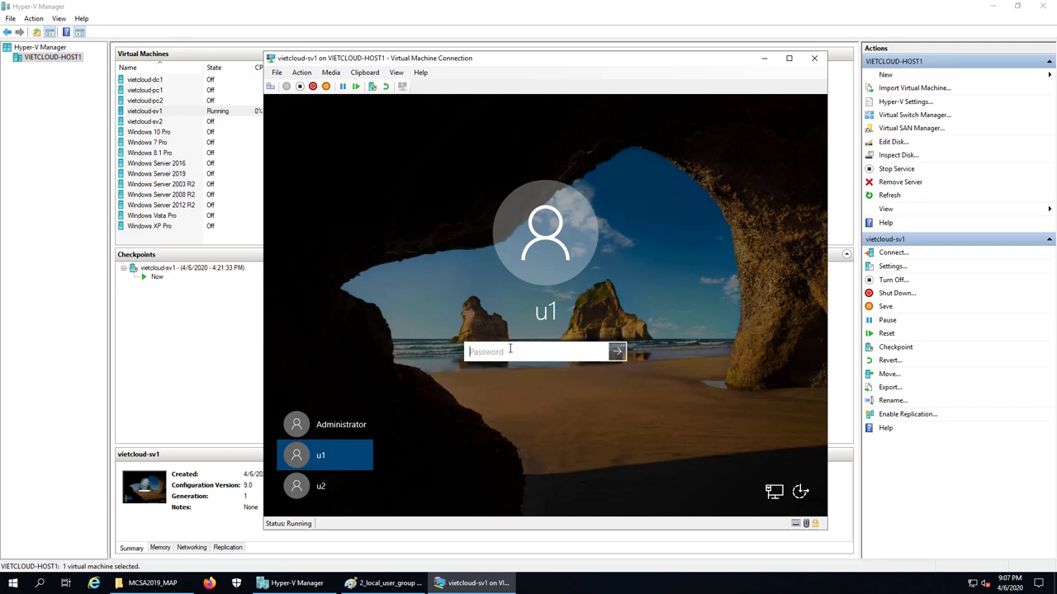
pyautogui.write('************')
pyautogui.press('Return')
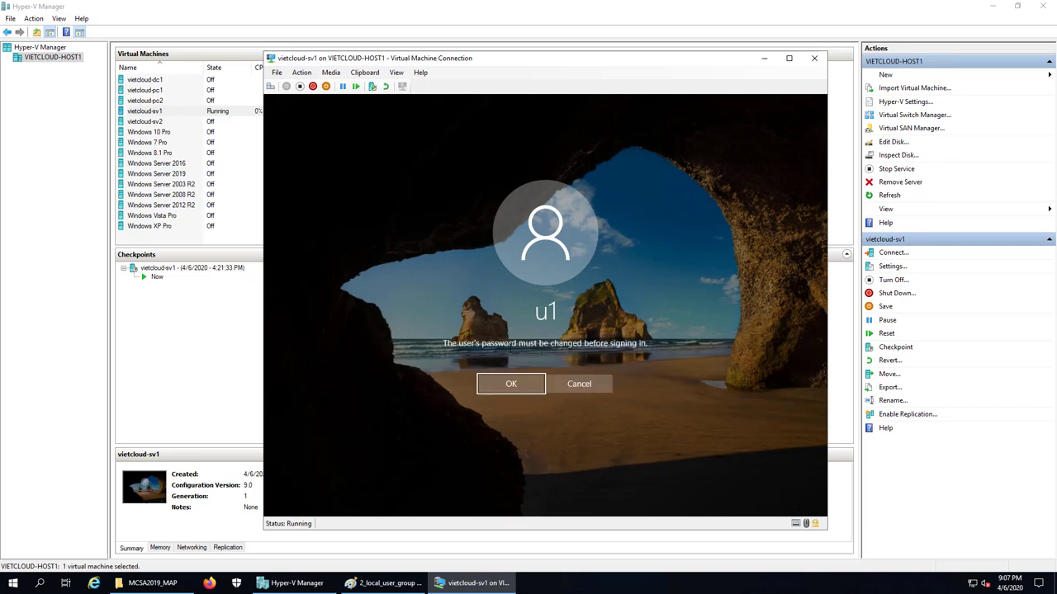
# Set and confirm a new password for u1, then dismiss the confirmation
pyautogui.click(511, 384)
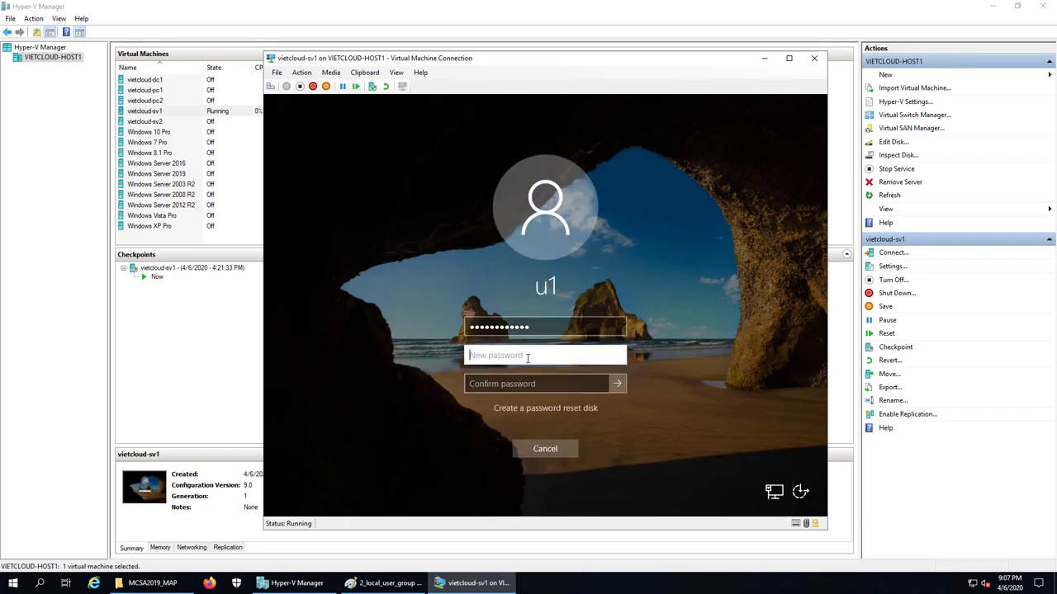
pyautogui.write('••••••••••••')
pyautogui.press('Tab')
pyautogui.write('••••••••••')
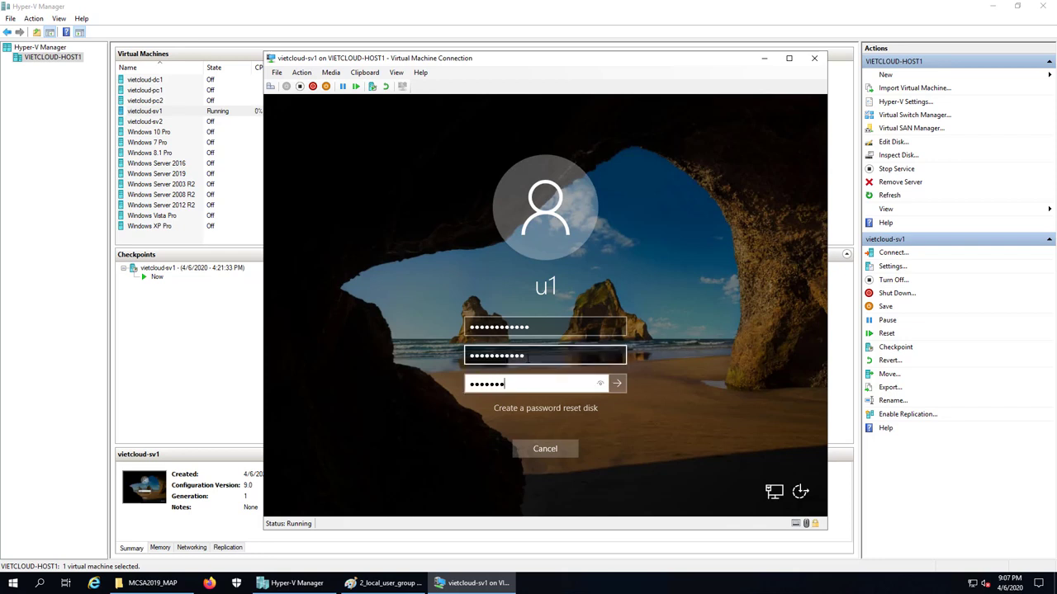
pyautogui.write('•')
pyautogui.click(618, 383)
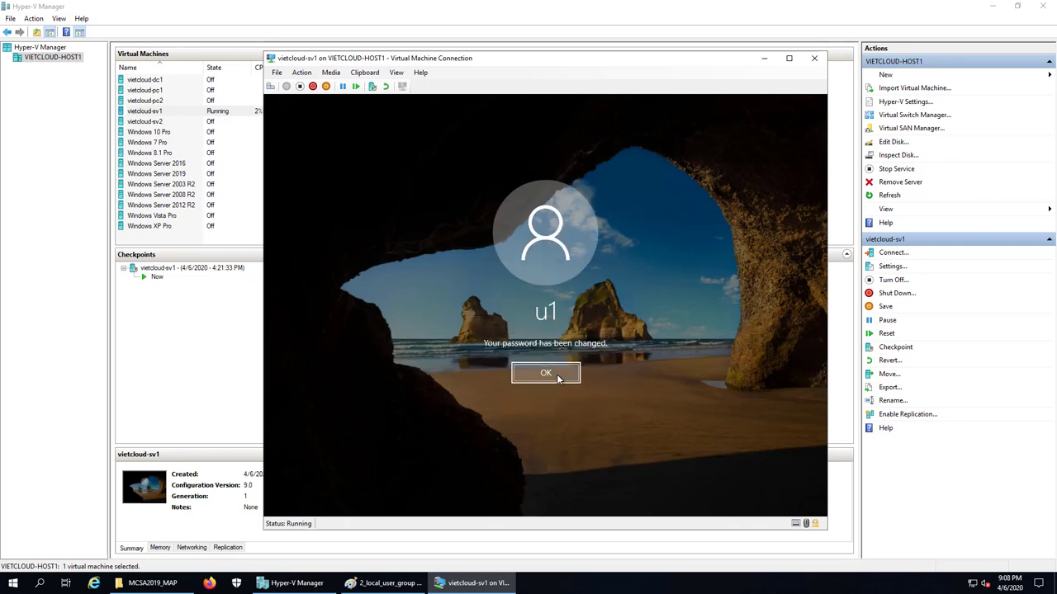
pyautogui.click(546, 374)
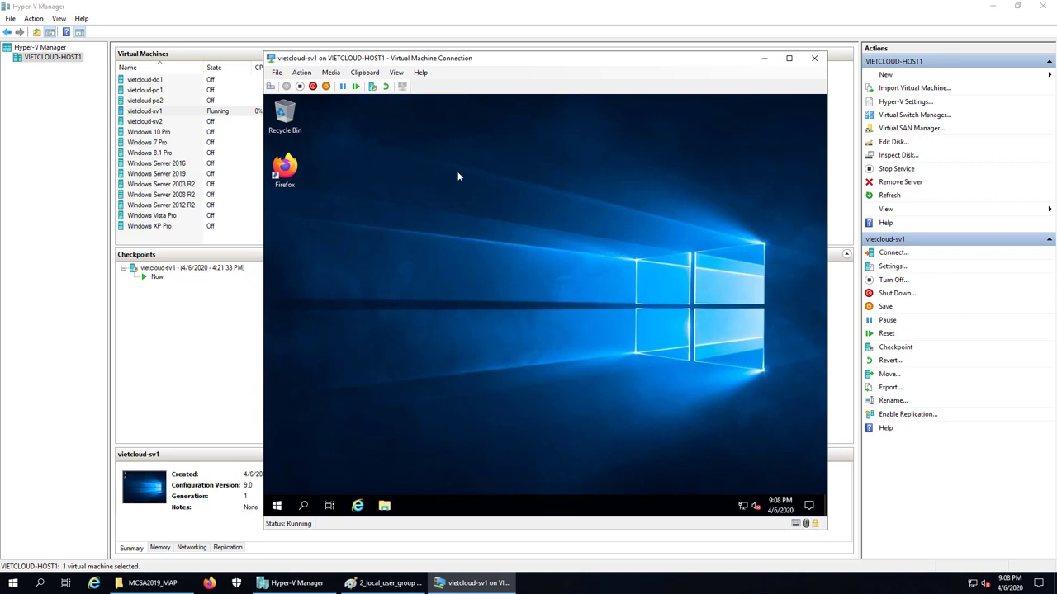
# Send Ctrl+Alt+Delete to the VM and choose Change a password
pyautogui.click(269, 88)
pyautogui.click(271, 87)
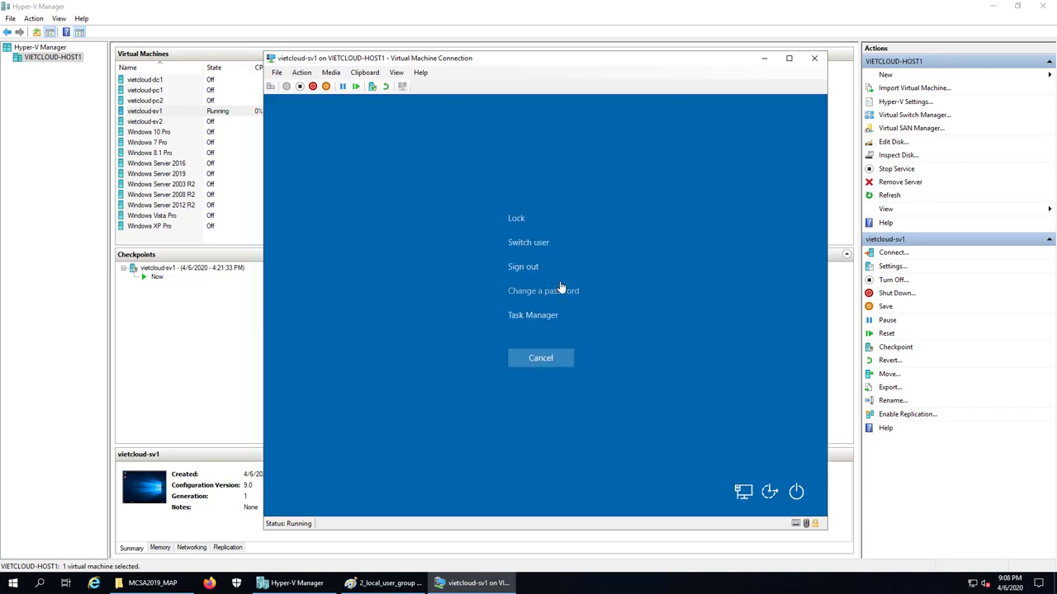
pyautogui.click(569, 293)
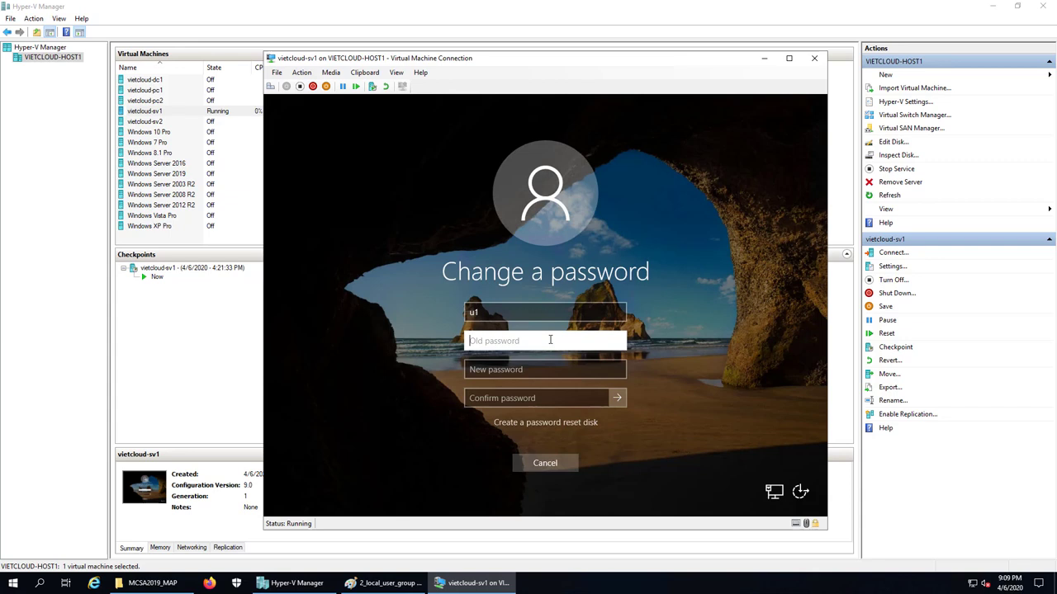
# Fill in u1's old password, new password and confirmation, then submit the change
pyautogui.write('123456aA@12')
pyautogui.press('Tab')
pyautogui.write('123456aA@1')
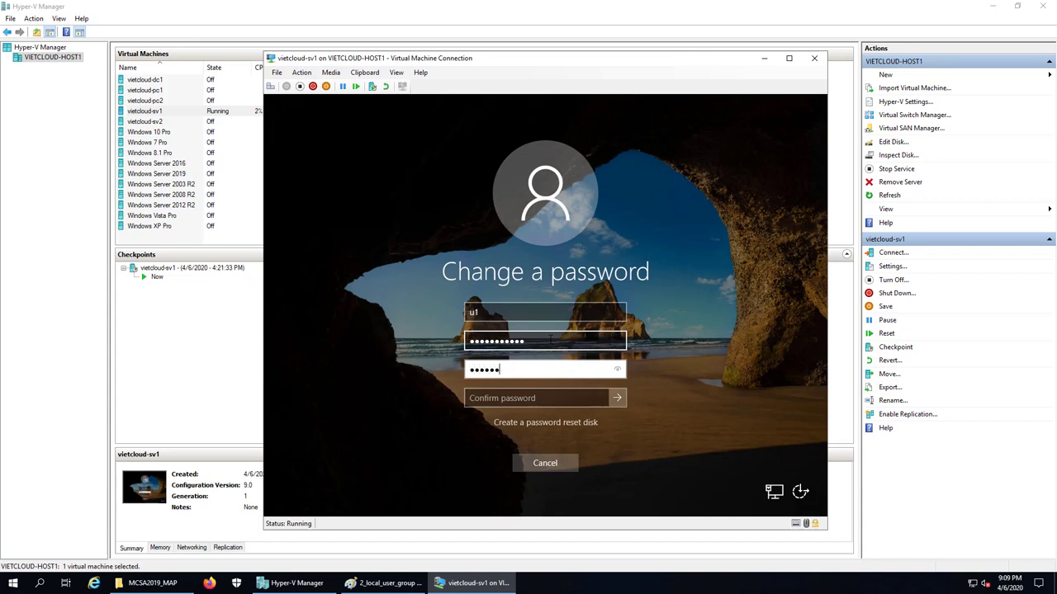
pyautogui.press('Tab')
pyautogui.write('12345')
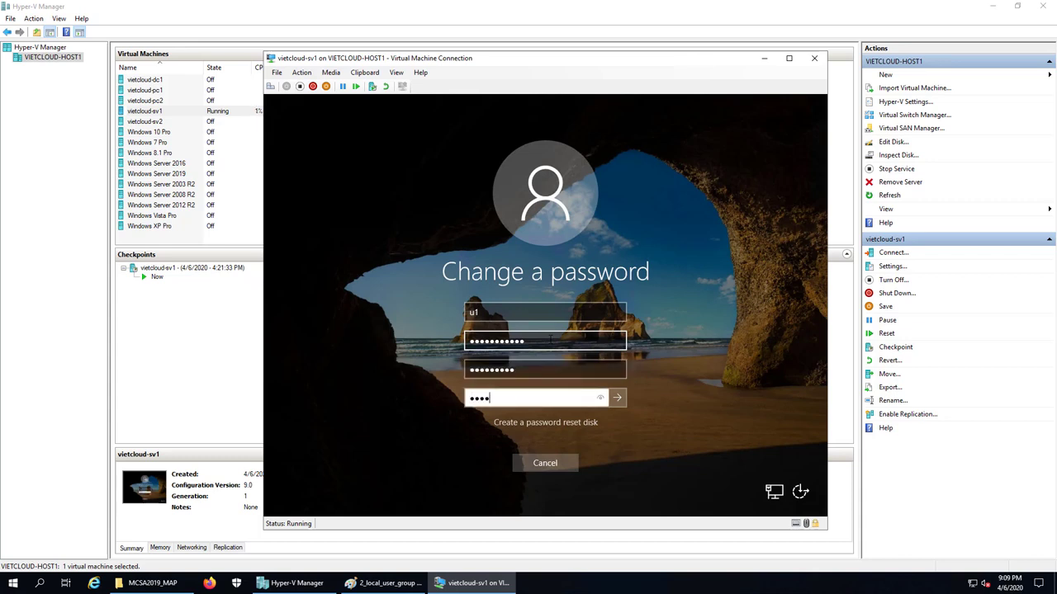
pyautogui.press('BackSpace')
pyautogui.press('BackSpace')
pyautogui.press('BackSpace')
pyautogui.press('BackSpace')
pyautogui.press('BackSpace')
pyautogui.write('123456aA@1')
pyautogui.click(617, 398)
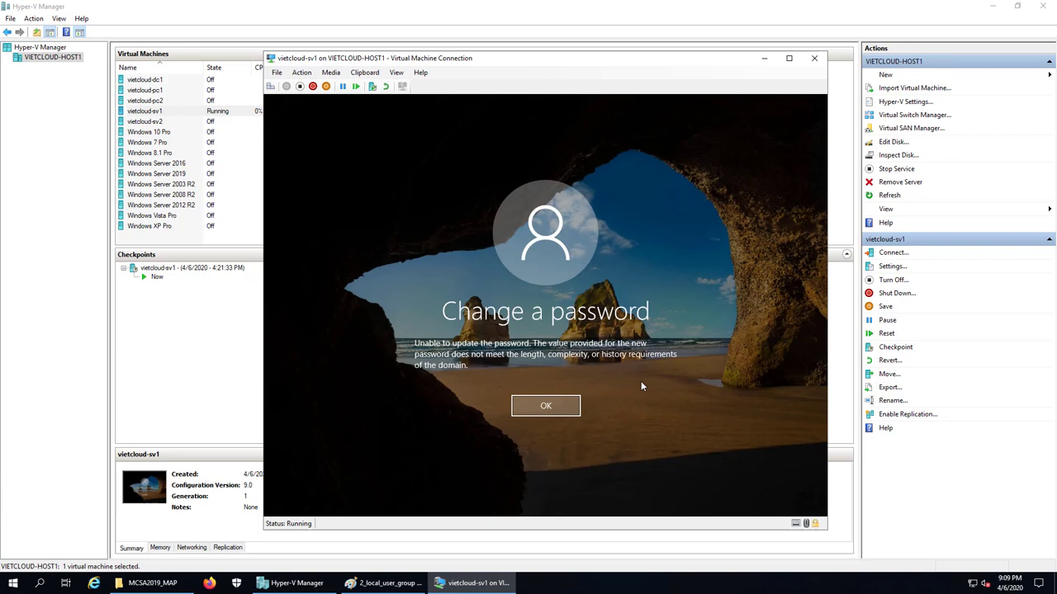
# Dismiss the error and retry u1's password change with the old password and a new confirmed one
pyautogui.click(553, 404)
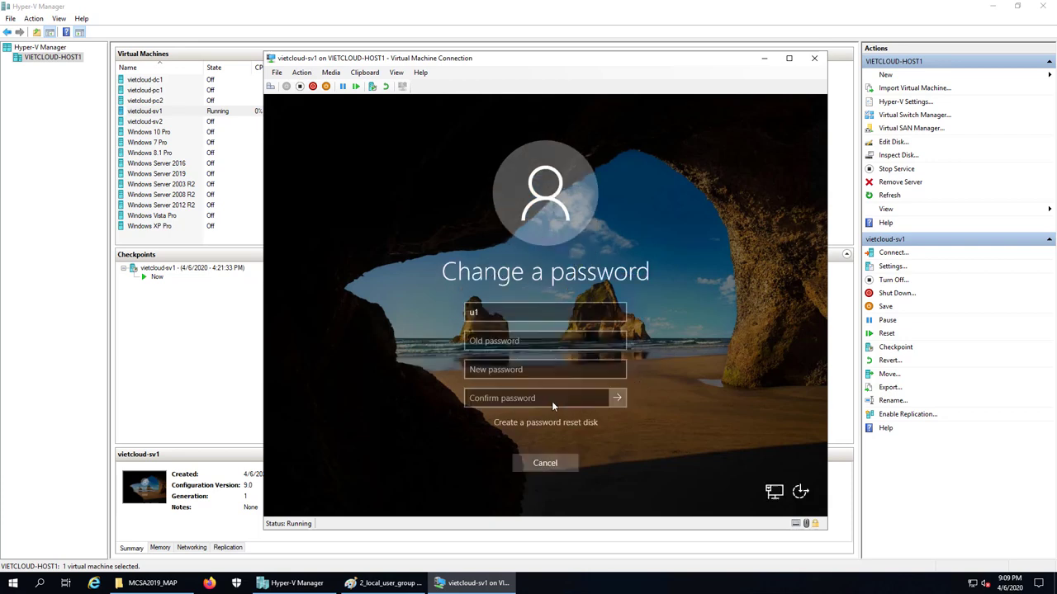
pyautogui.write('P@ssw0rd1')
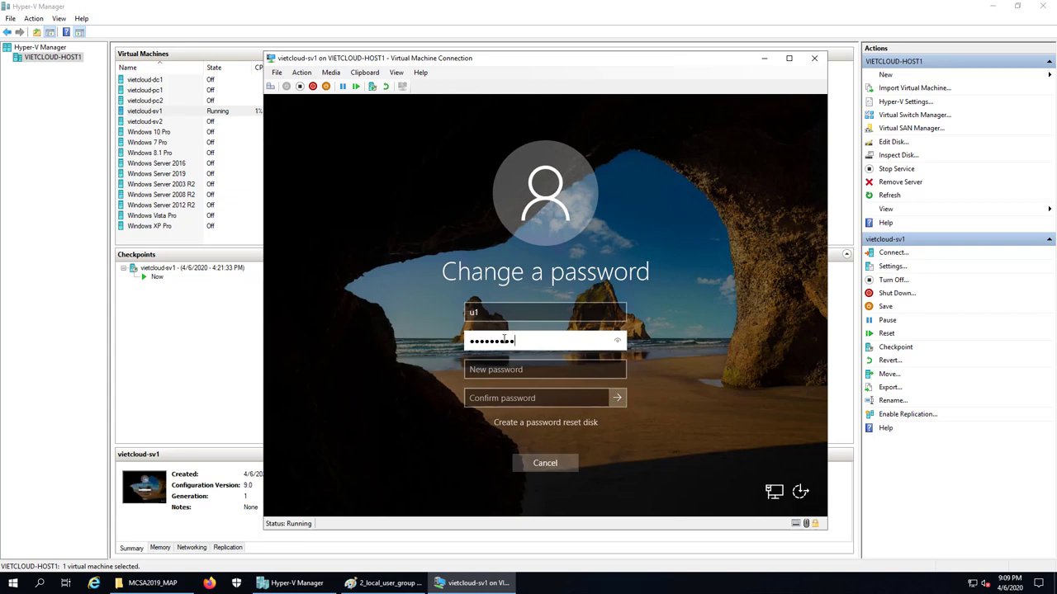
pyautogui.write('23')
pyautogui.press('Tab')
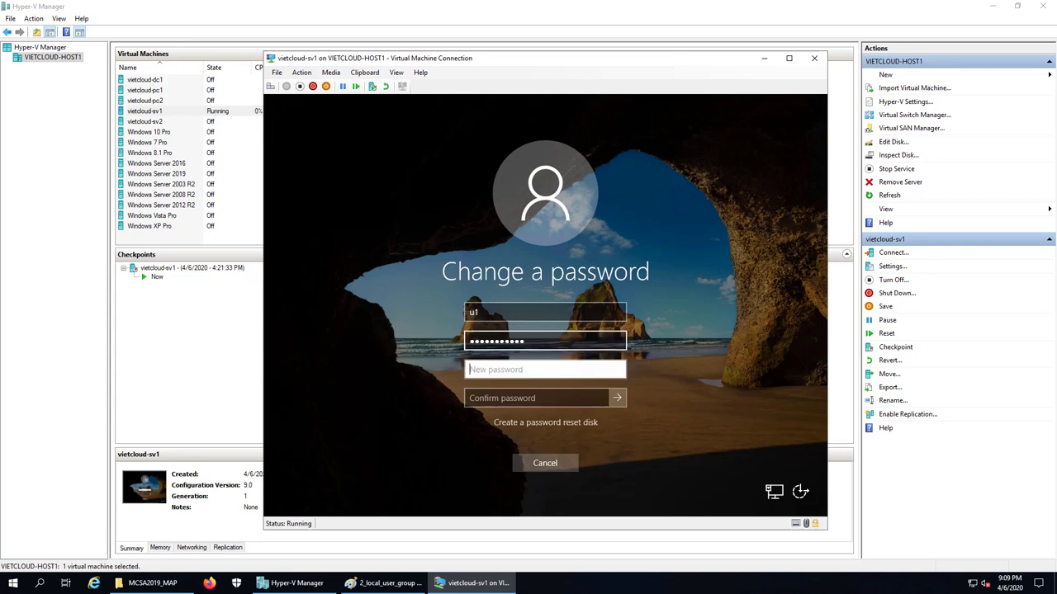
pyautogui.write('P@ssw0rd')
pyautogui.press('Tab')
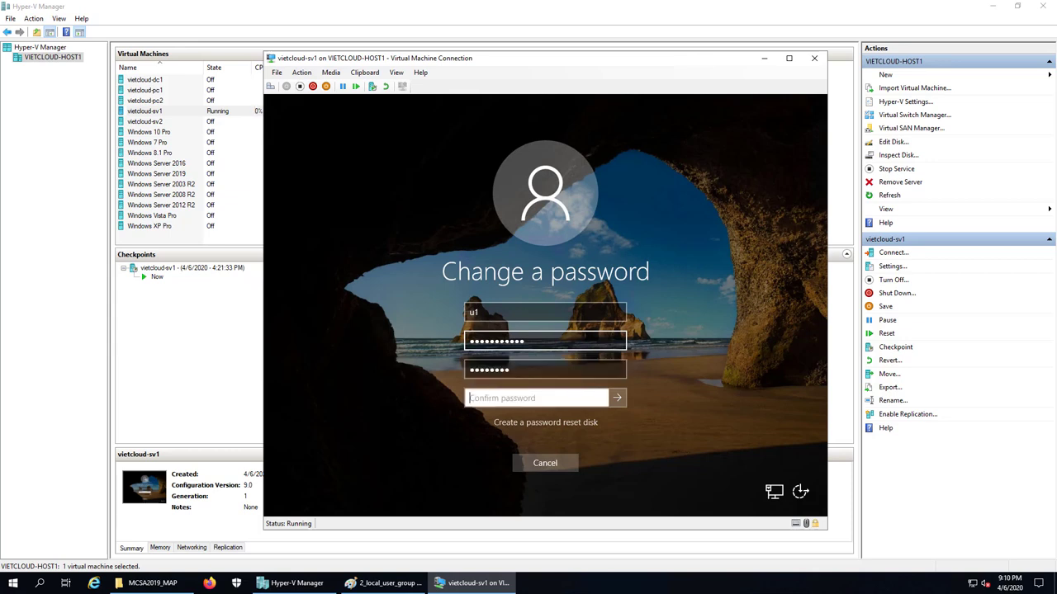
pyautogui.write('P@ssw0rd')
pyautogui.click(618, 398)
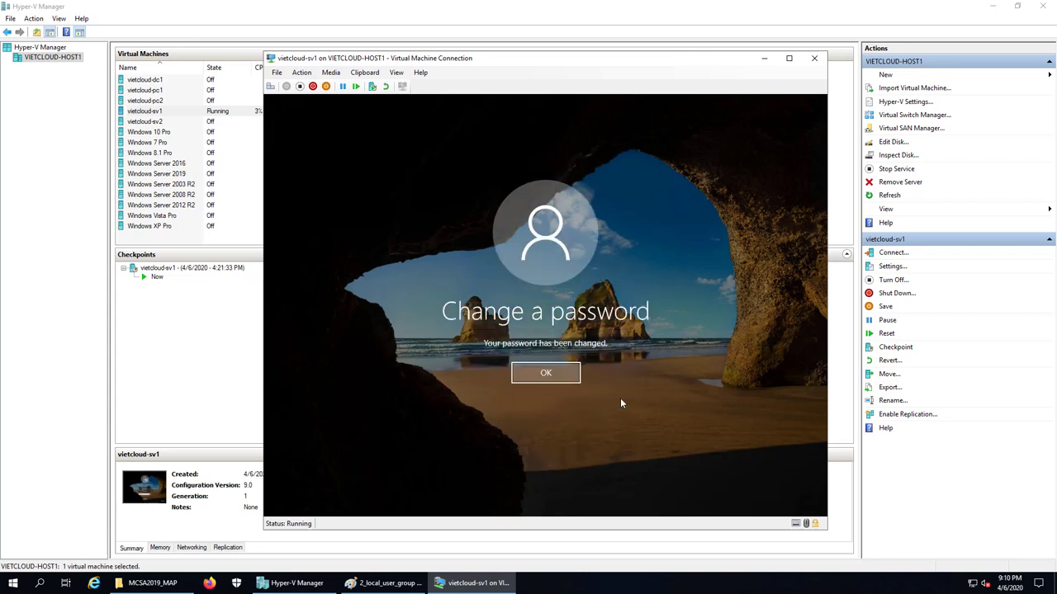
pyautogui.click(554, 379)
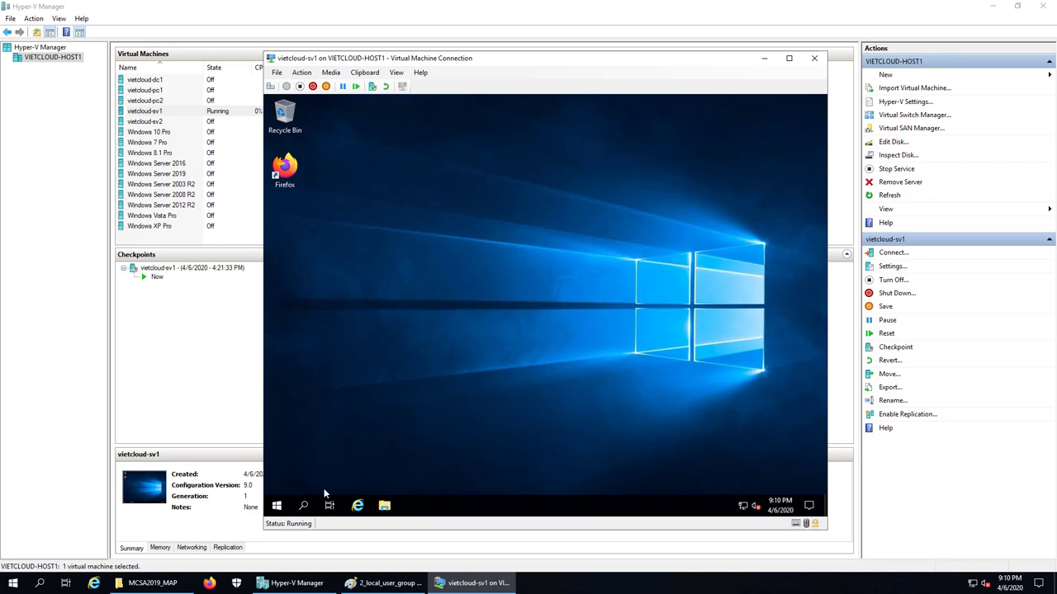
# Sign u1 out of the VM from the Start button's context menu
pyautogui.rightClick(277, 506)
pyautogui.moveTo(333, 475)
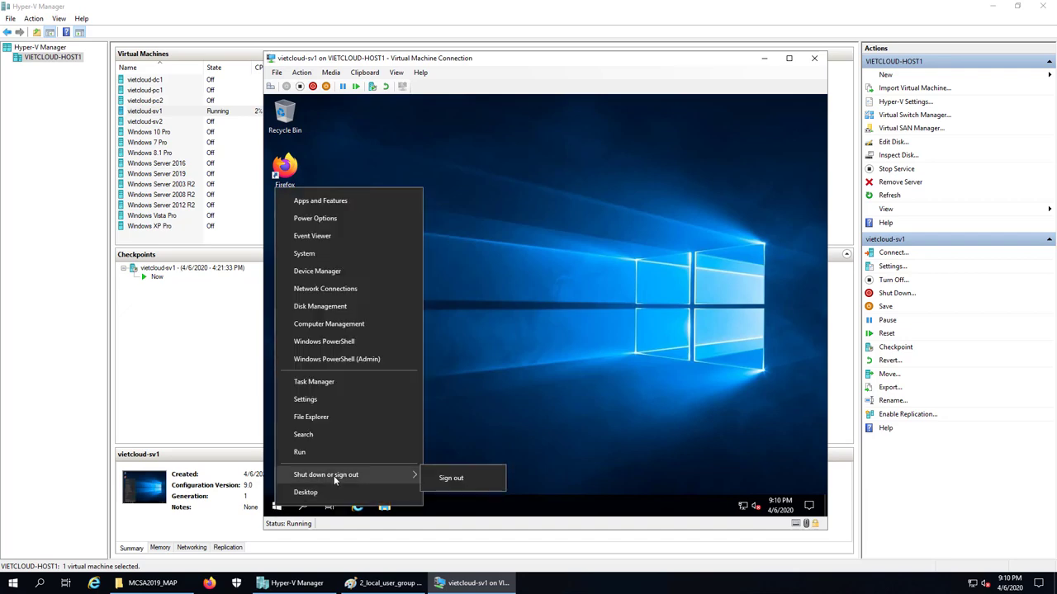
pyautogui.click(452, 478)
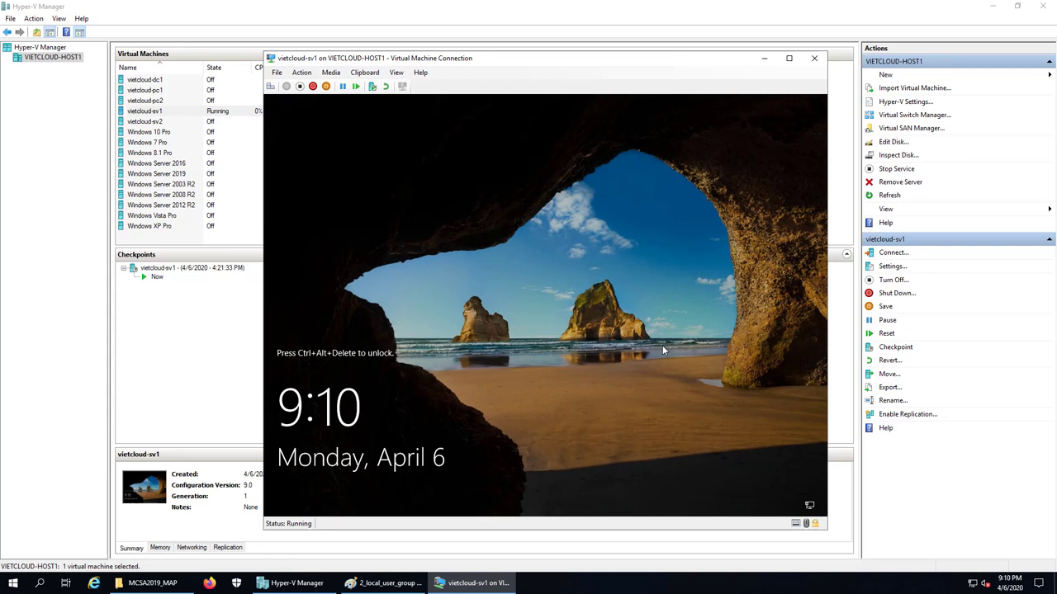
# At the sign-in screen, choose the u2 account and sign in with its password
pyautogui.click(579, 259)
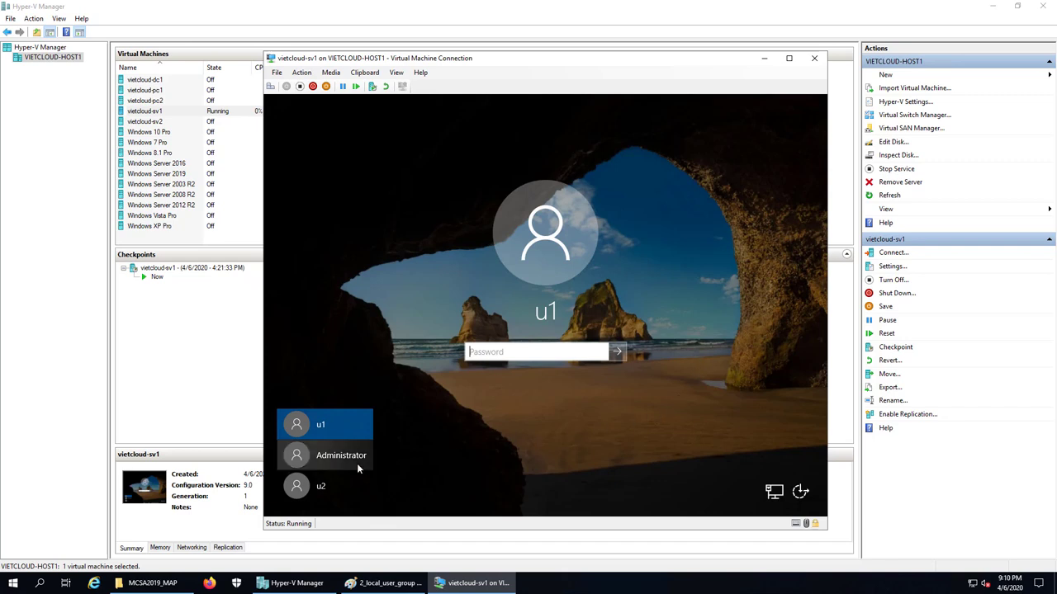
pyautogui.click(326, 486)
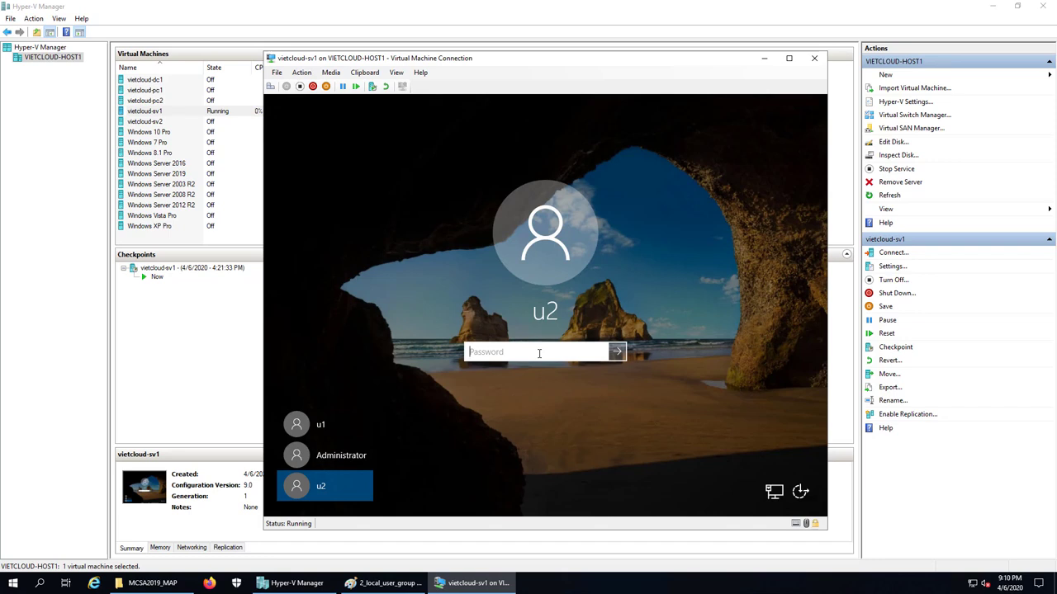
pyautogui.write('••••••••••')
pyautogui.press('Return')
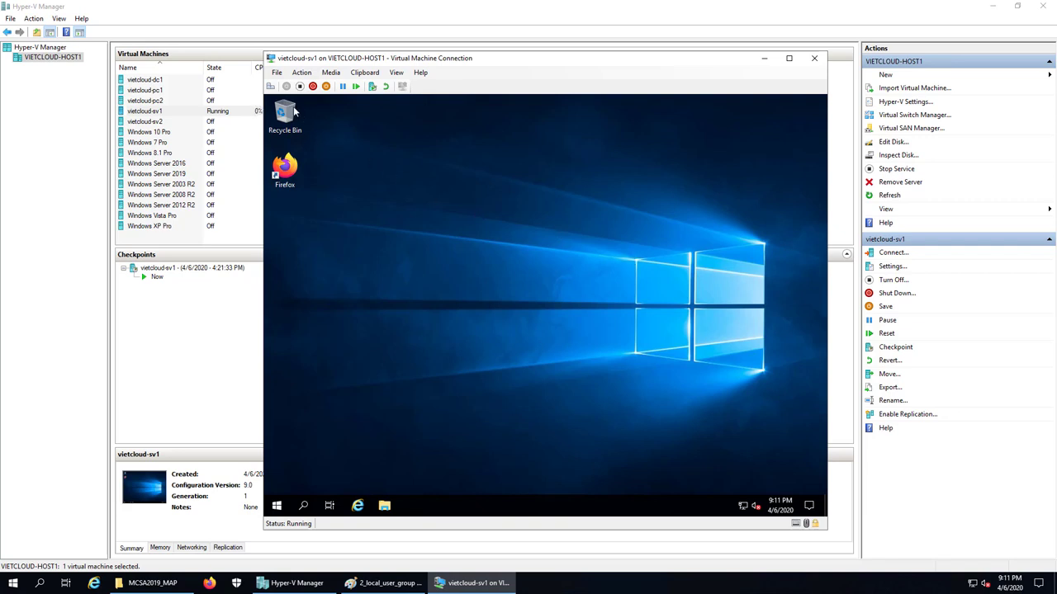
# Try changing u2's password from the security options, entering the old and new passwords
pyautogui.click(269, 86)
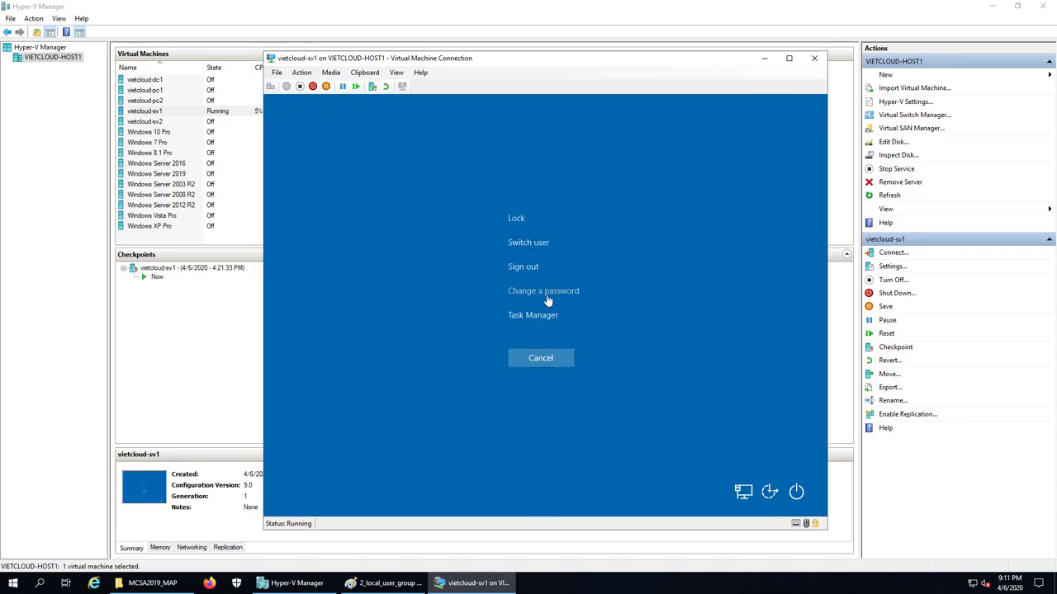
pyautogui.click(544, 293)
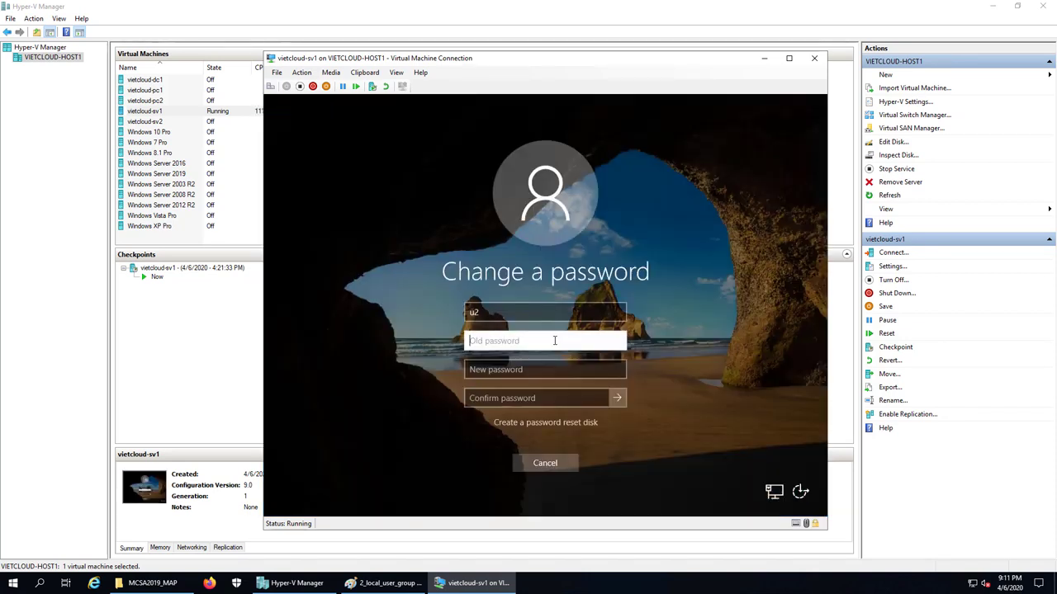
pyautogui.write('123456a123456')
pyautogui.press('Tab')
pyautogui.write('P@ssw0rd')
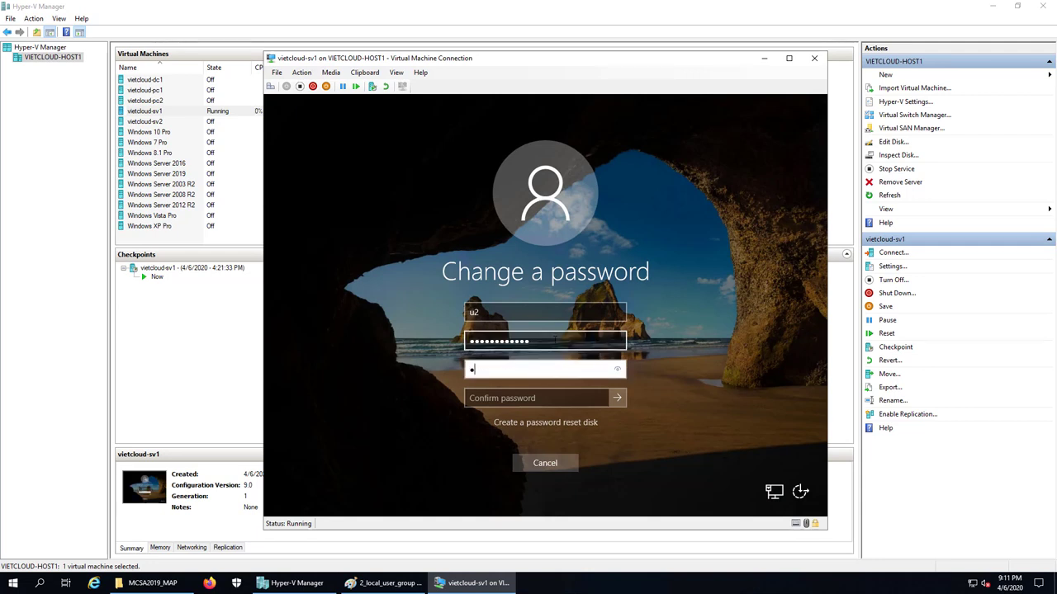
pyautogui.press('Tab')
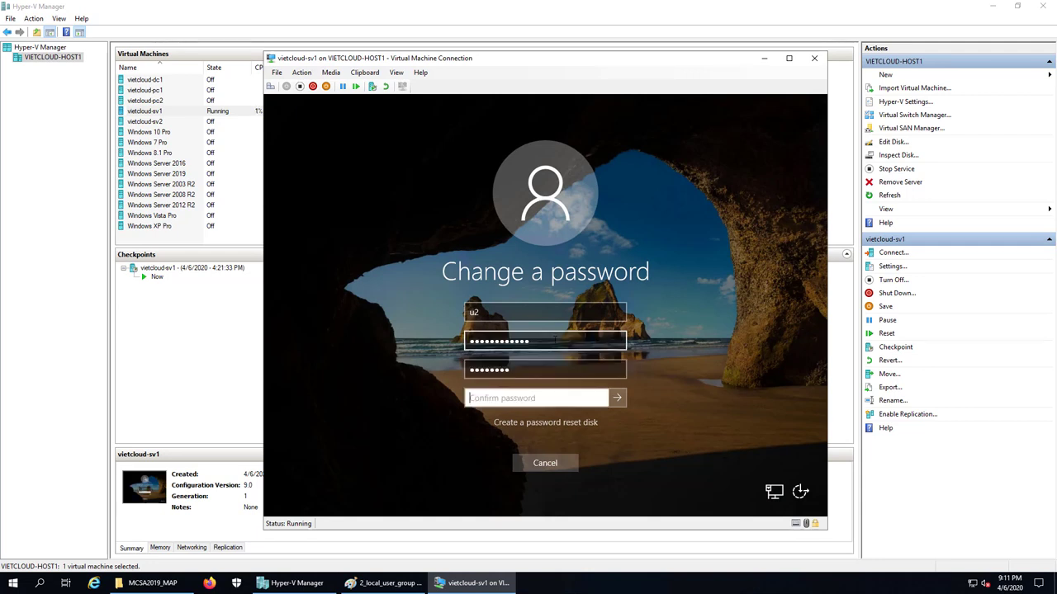
pyautogui.write('P@ssw0rd')
pyautogui.press('Return')
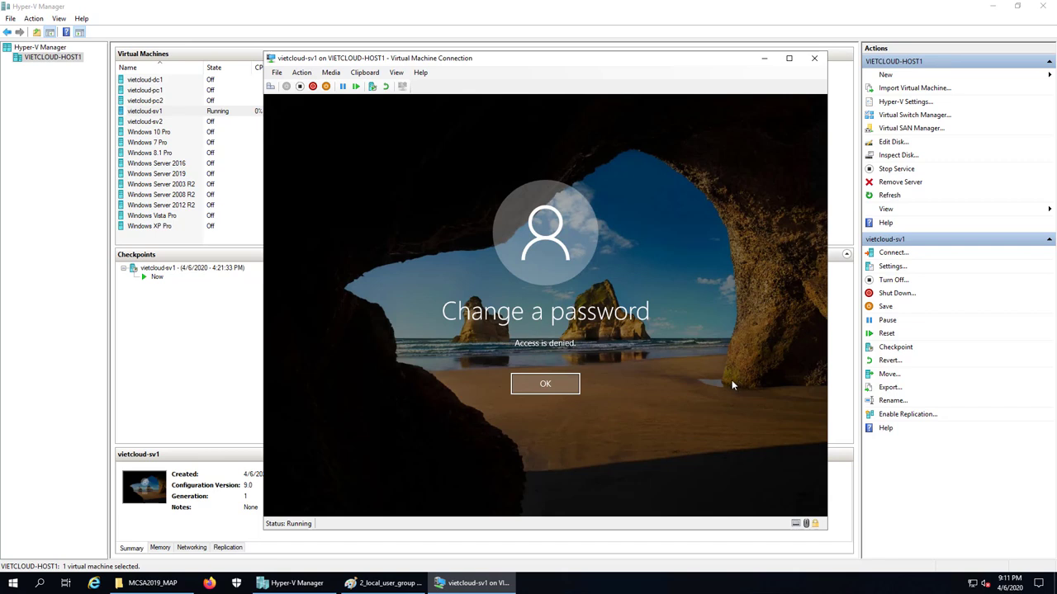
# Acknowledge the Access is denied message and cancel back to u2's desktop
pyautogui.press('Return')
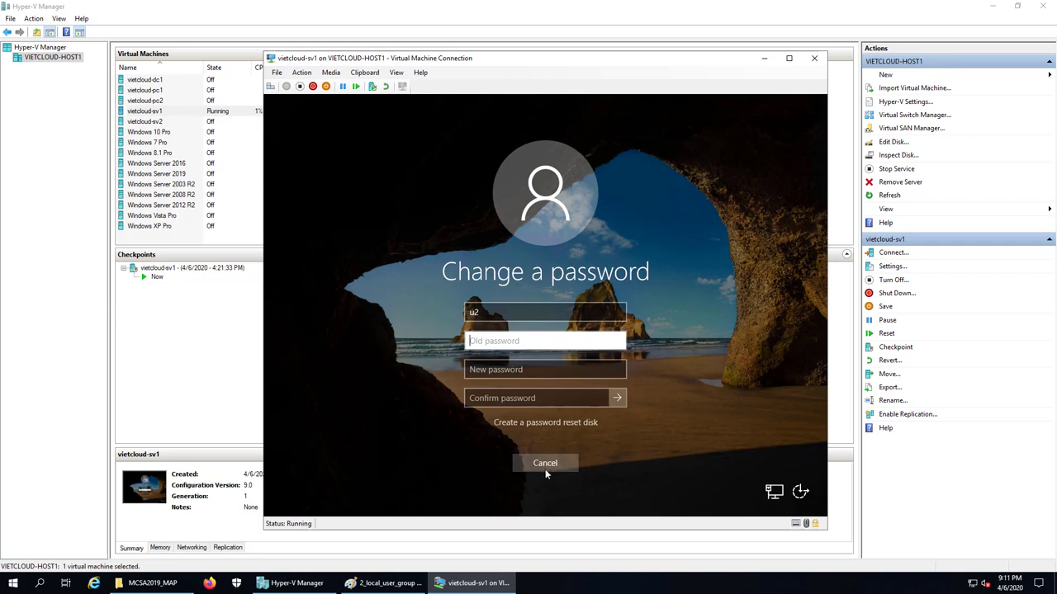
pyautogui.click(544, 464)
pyautogui.click(541, 357)
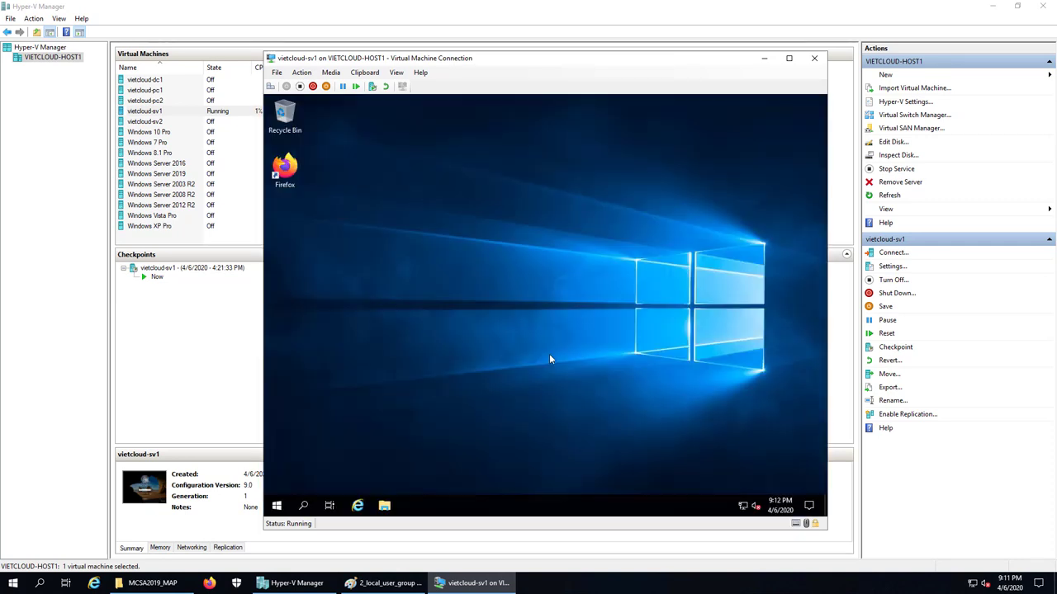
# Sign u2 out of the VM through the Start button's Shut down or sign out menu
pyautogui.rightClick(280, 506)
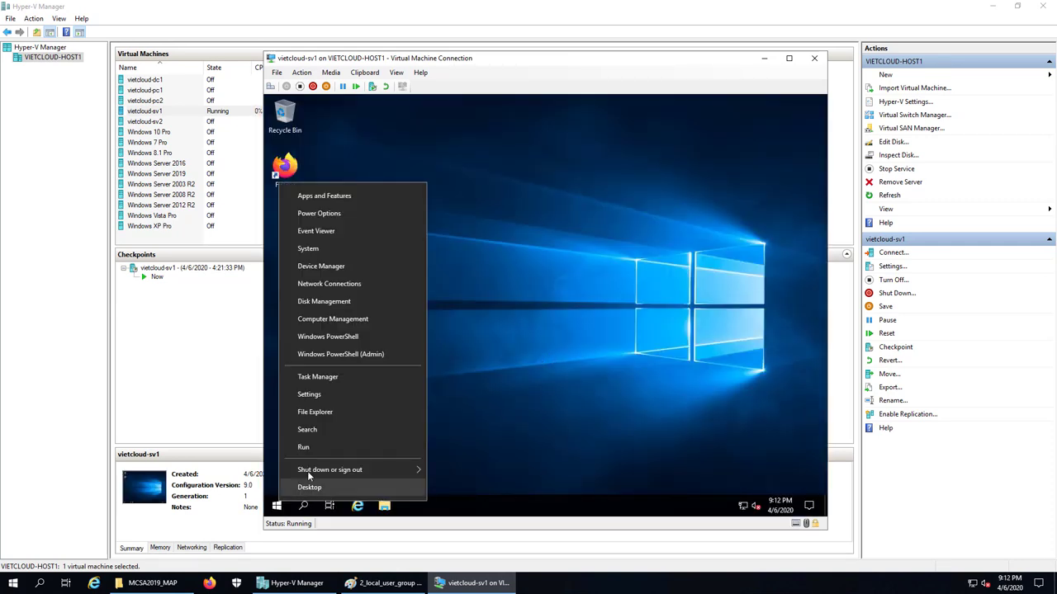
pyautogui.moveTo(308, 472)
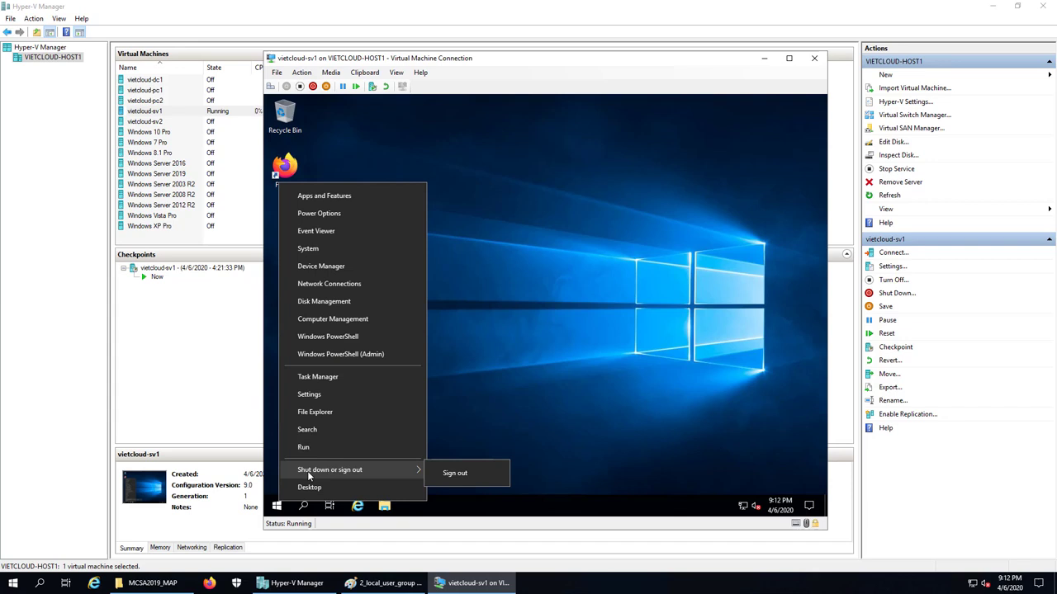
pyautogui.click(460, 478)
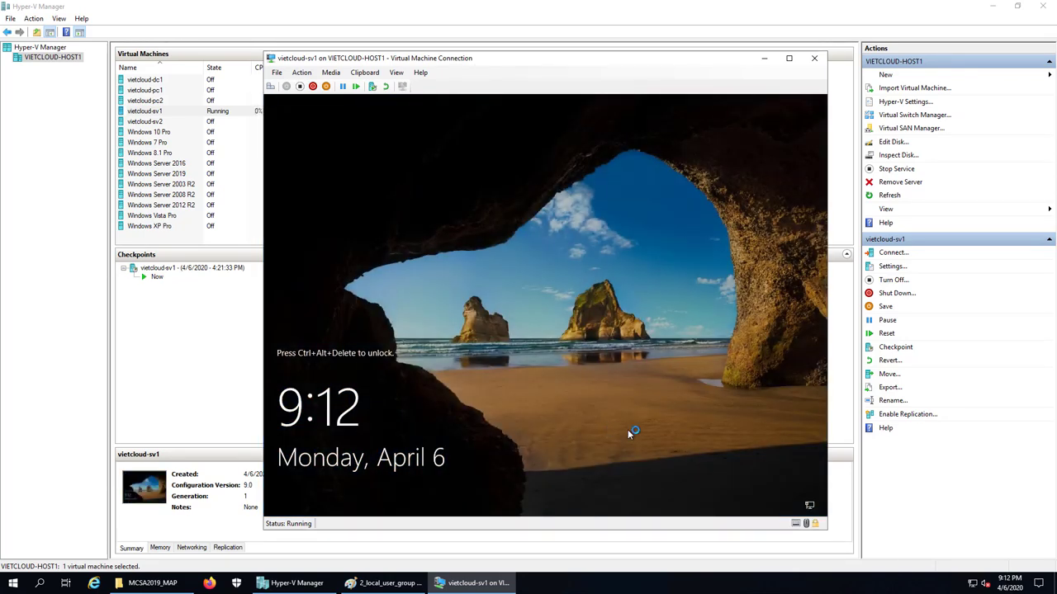
# Sign back in as Administrator with its password
pyautogui.click(271, 86)
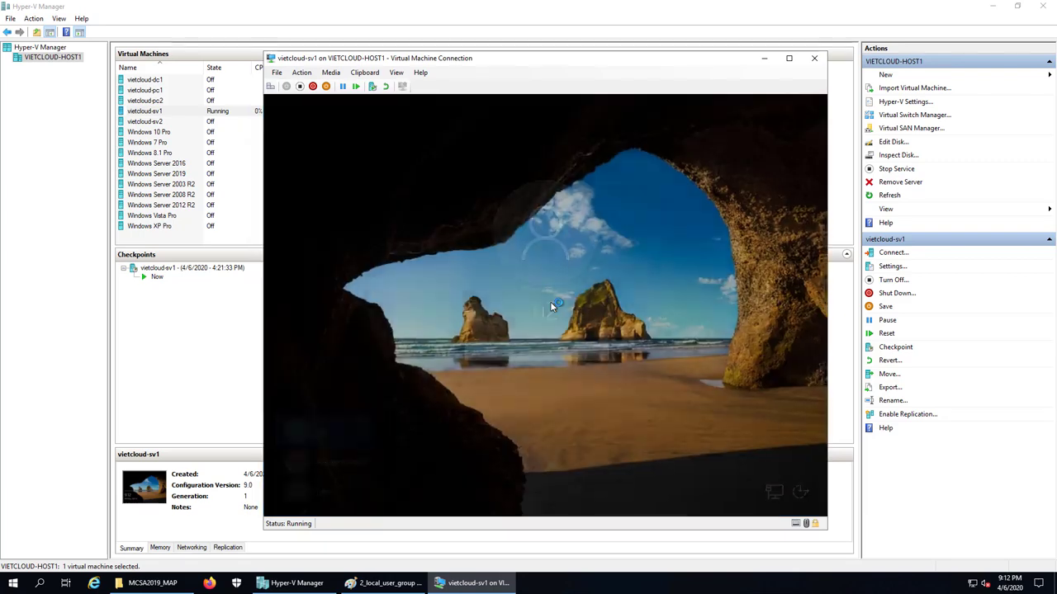
pyautogui.click(330, 459)
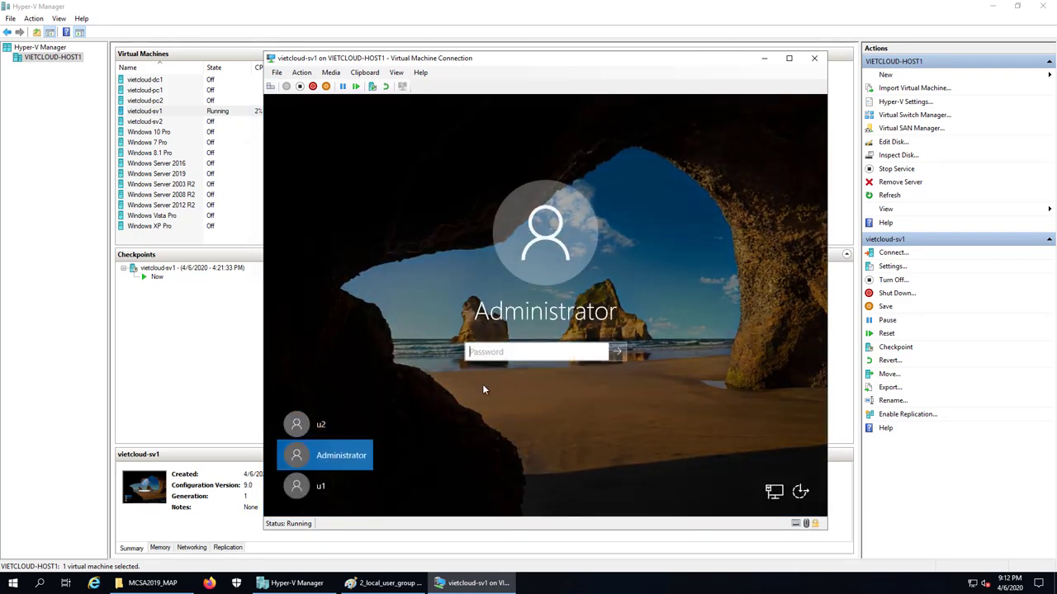
pyautogui.write('••••••')
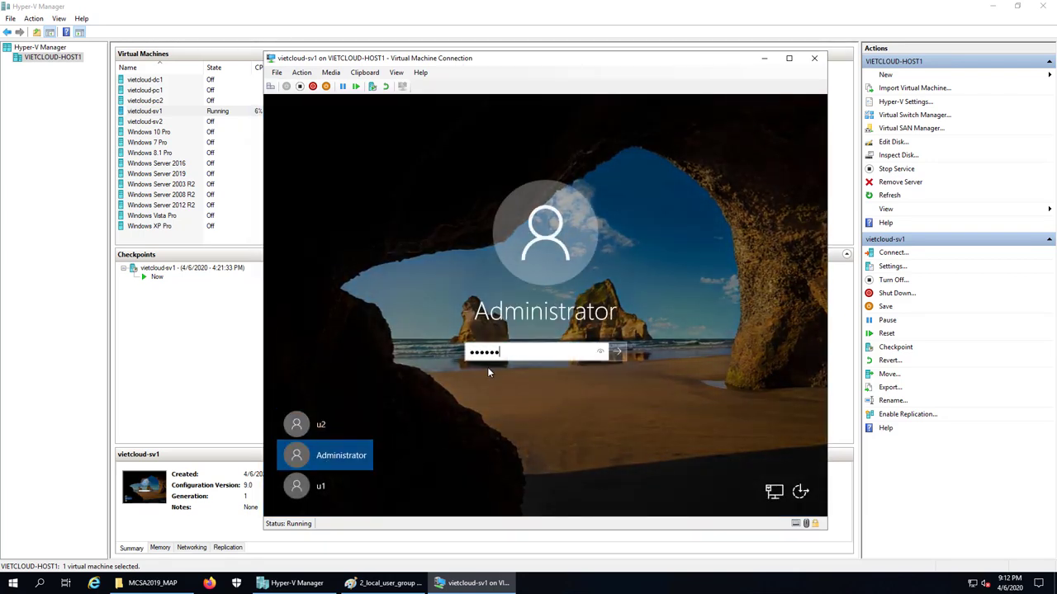
pyautogui.write('••••••')
pyautogui.press('Return')
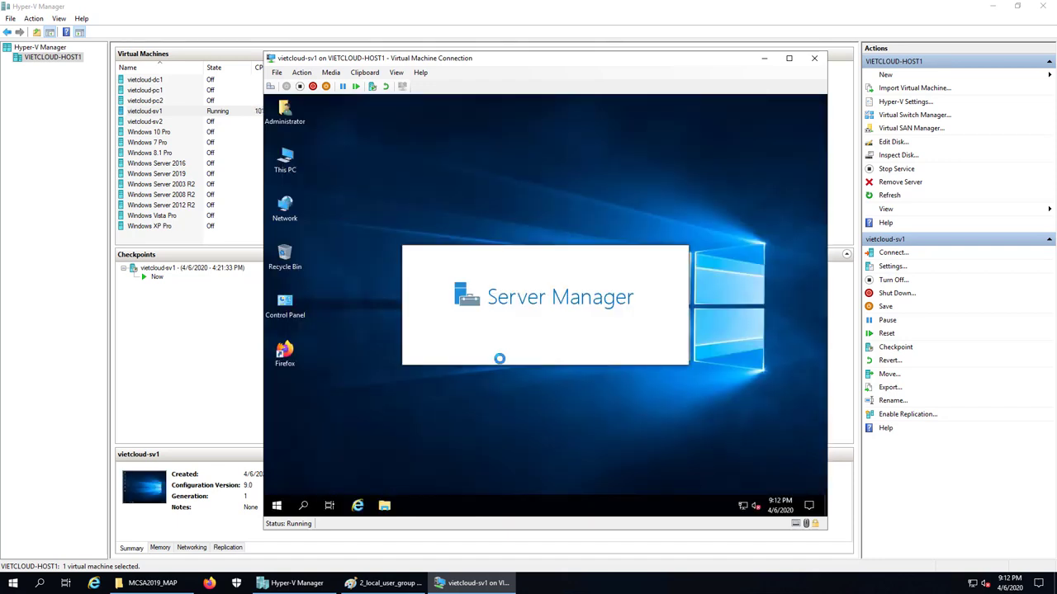
# Launch Computer Management from the Win+X menu and maximize it
pyautogui.click(279, 508)
pyautogui.click(279, 508)
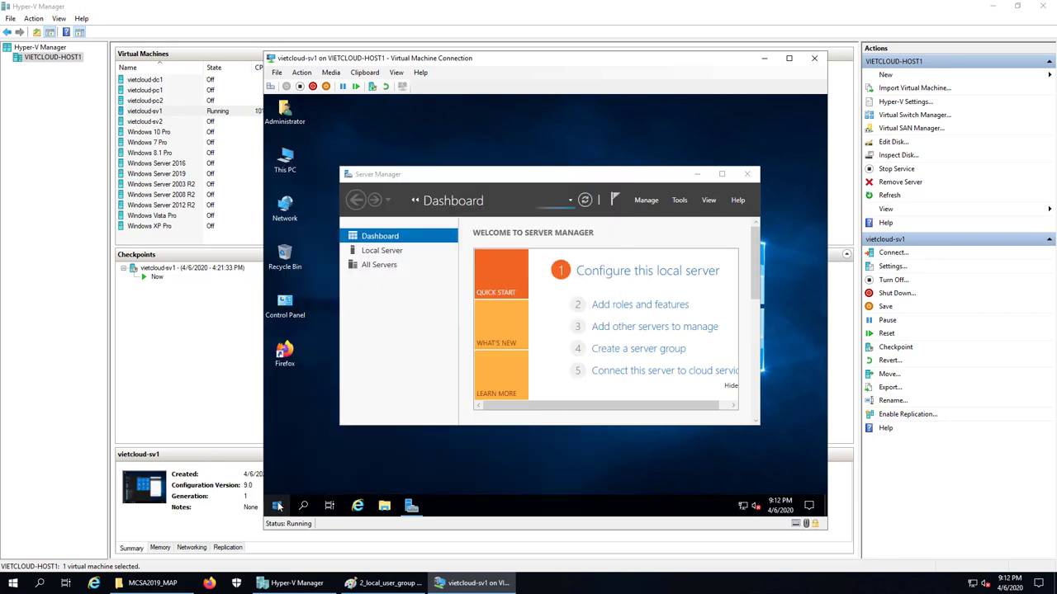
pyautogui.rightClick(277, 506)
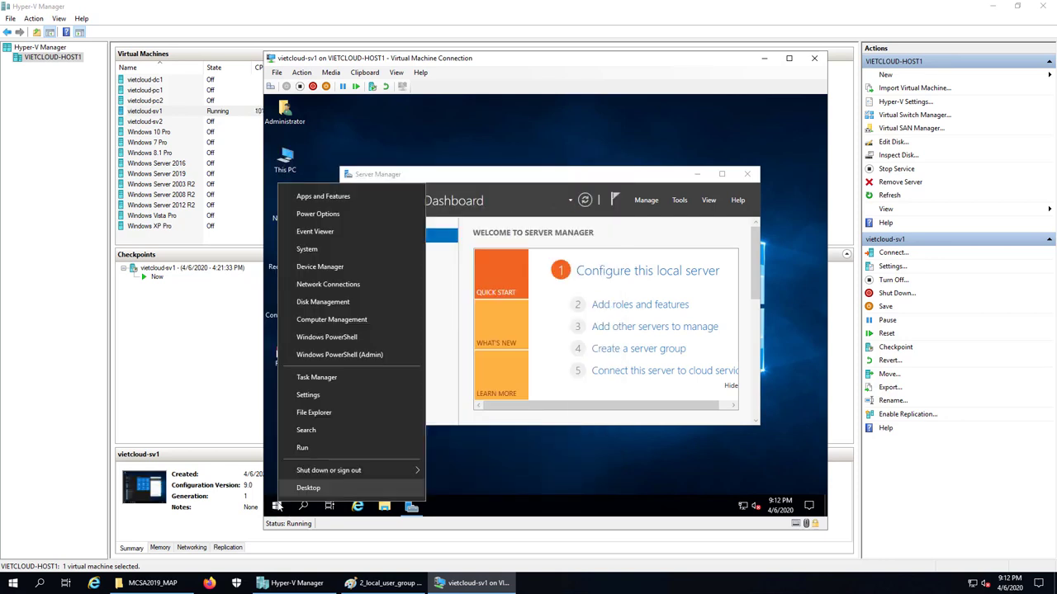
pyautogui.click(352, 320)
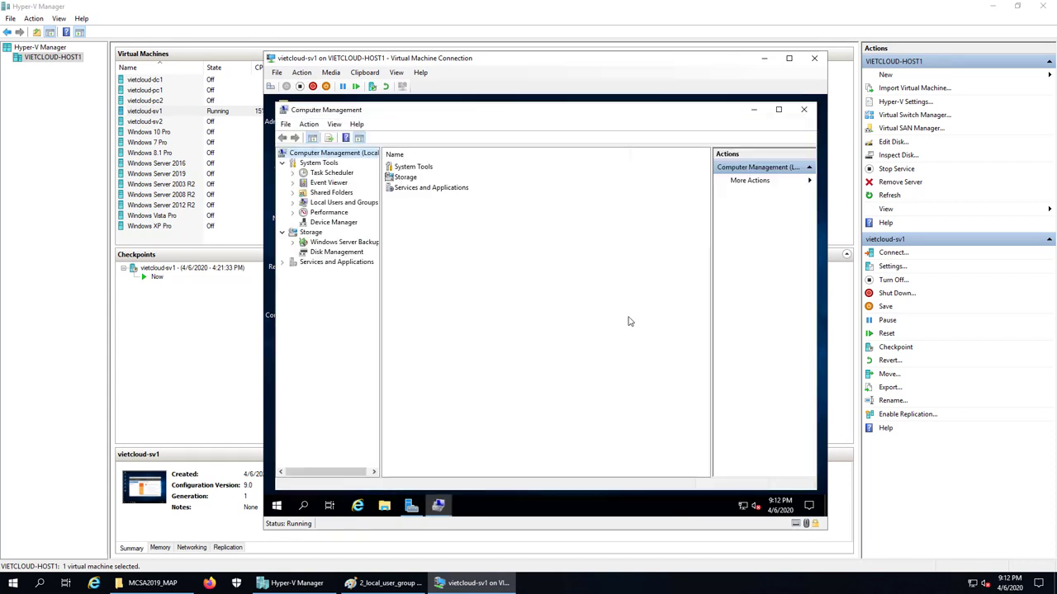
pyautogui.click(777, 109)
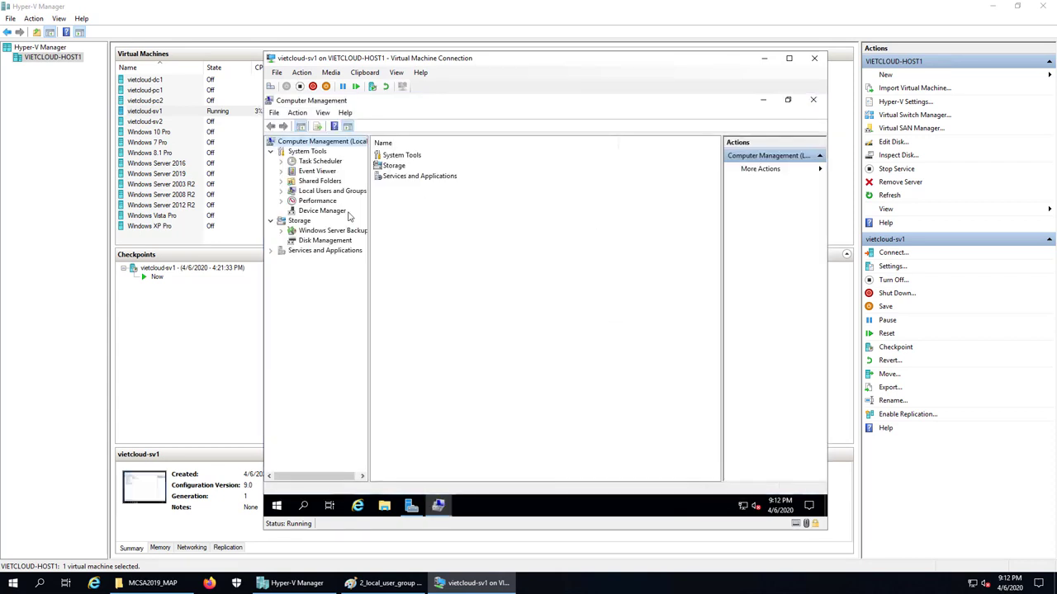
# Under Local Users and Groups > Users, mark u2 as disabled, then close Computer Management
pyautogui.doubleClick(335, 192)
pyautogui.click(318, 201)
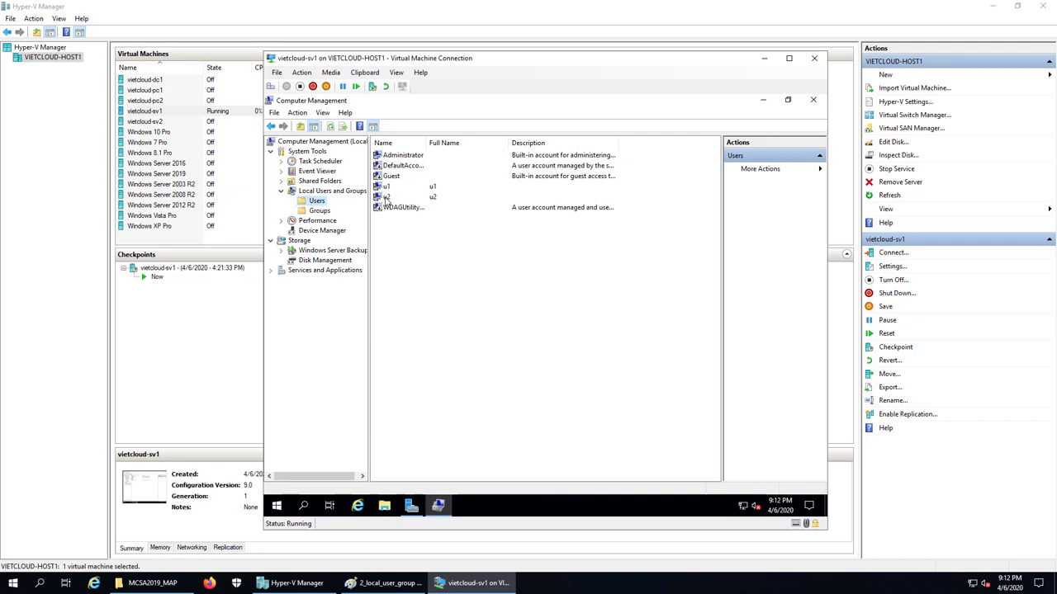
pyautogui.click(386, 198)
pyautogui.doubleClick(386, 199)
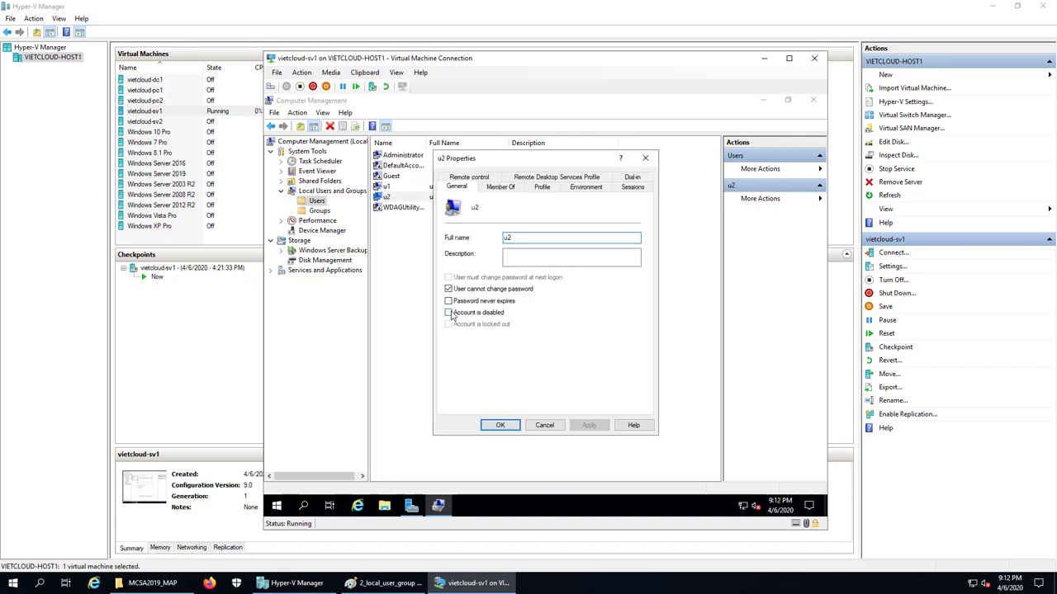
pyautogui.click(500, 425)
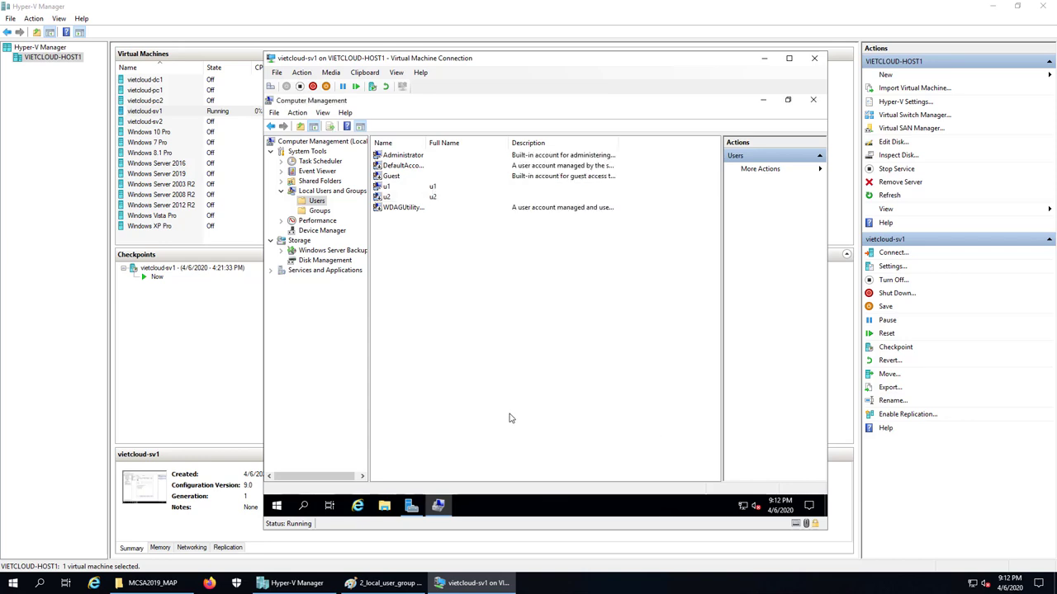
pyautogui.click(813, 100)
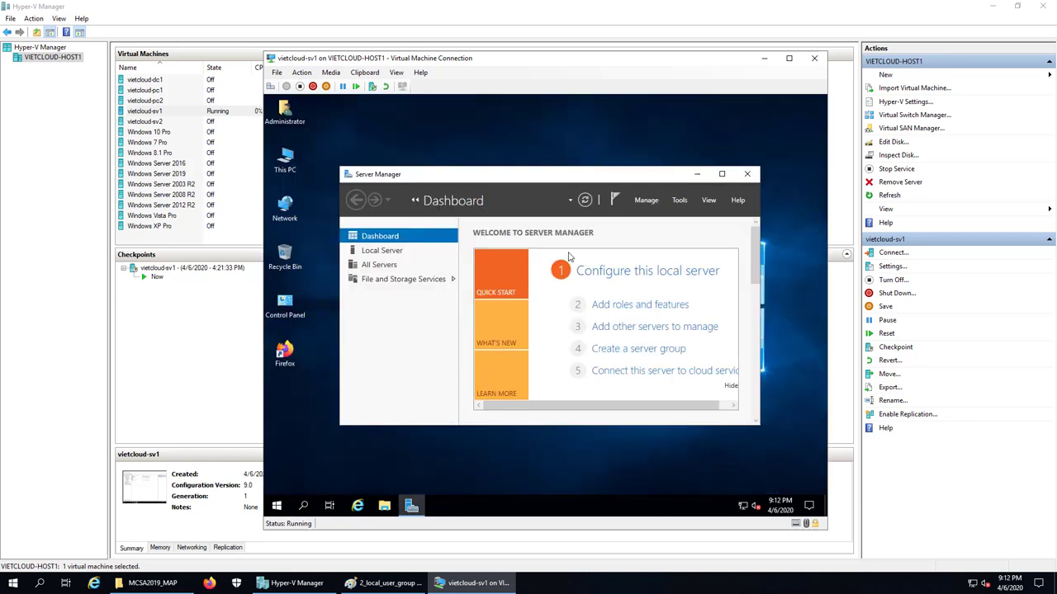
# Sign out of the Administrator session via the Start button's context menu
pyautogui.rightClick(285, 505)
pyautogui.moveTo(323, 475)
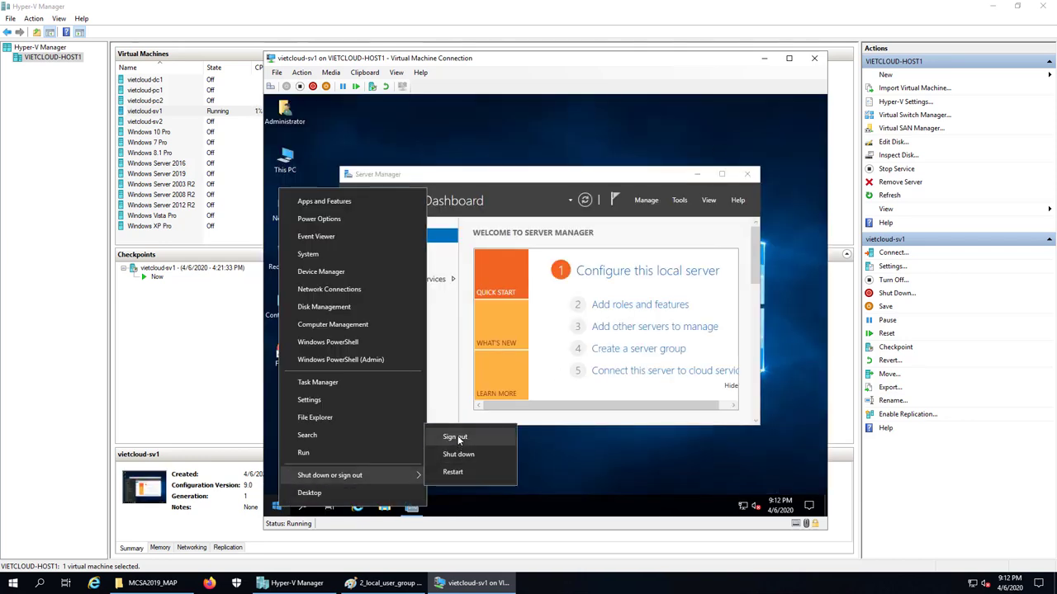
pyautogui.click(455, 438)
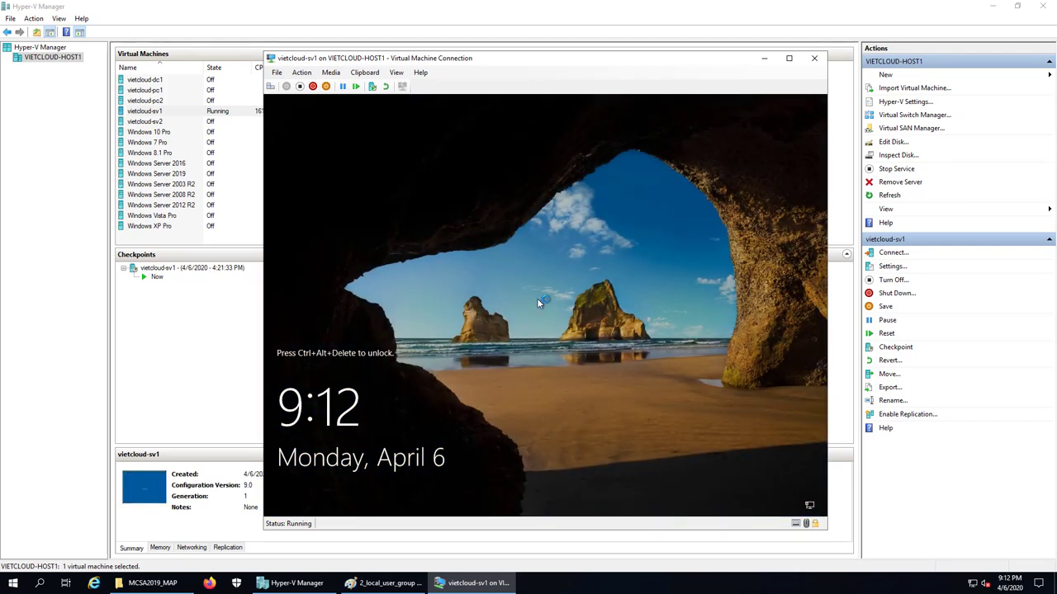
# Sign back in as Administrator, with u2 absent from the account list, and minimize Server Manager
pyautogui.click(270, 86)
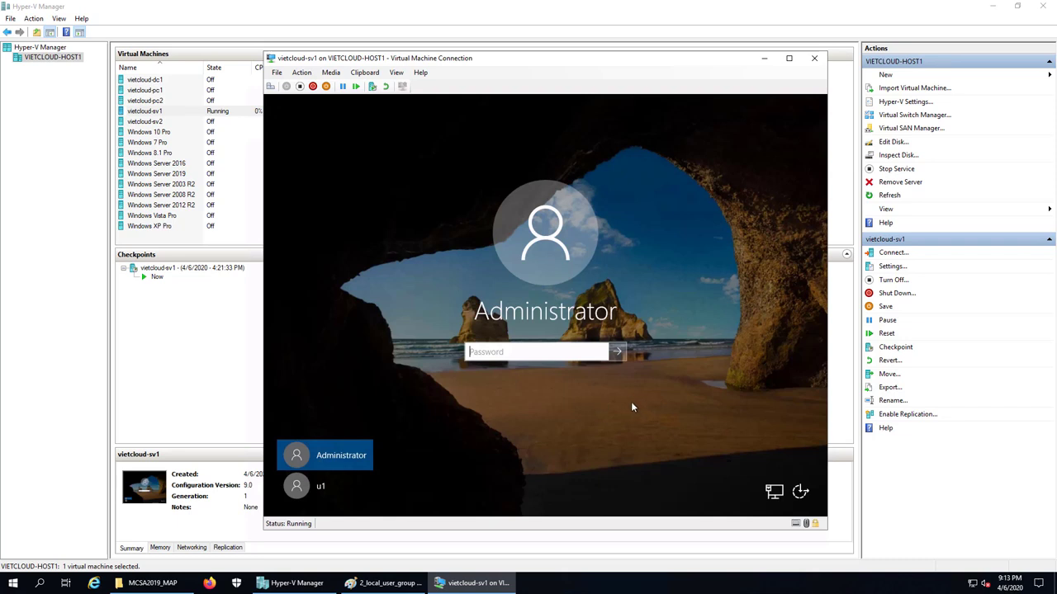
pyautogui.click(313, 488)
pyautogui.click(311, 461)
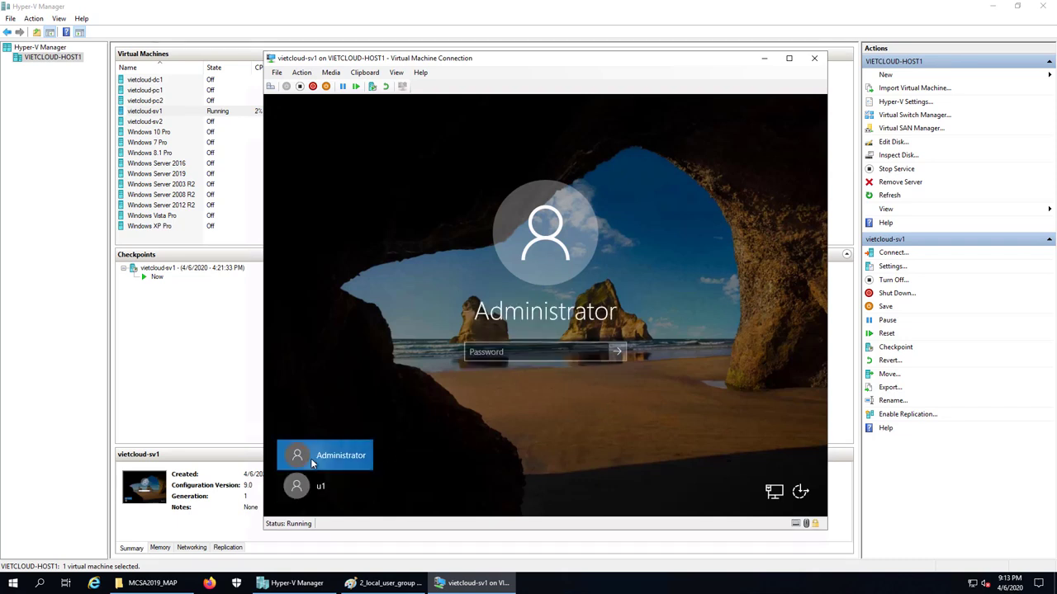
pyautogui.write('*********')
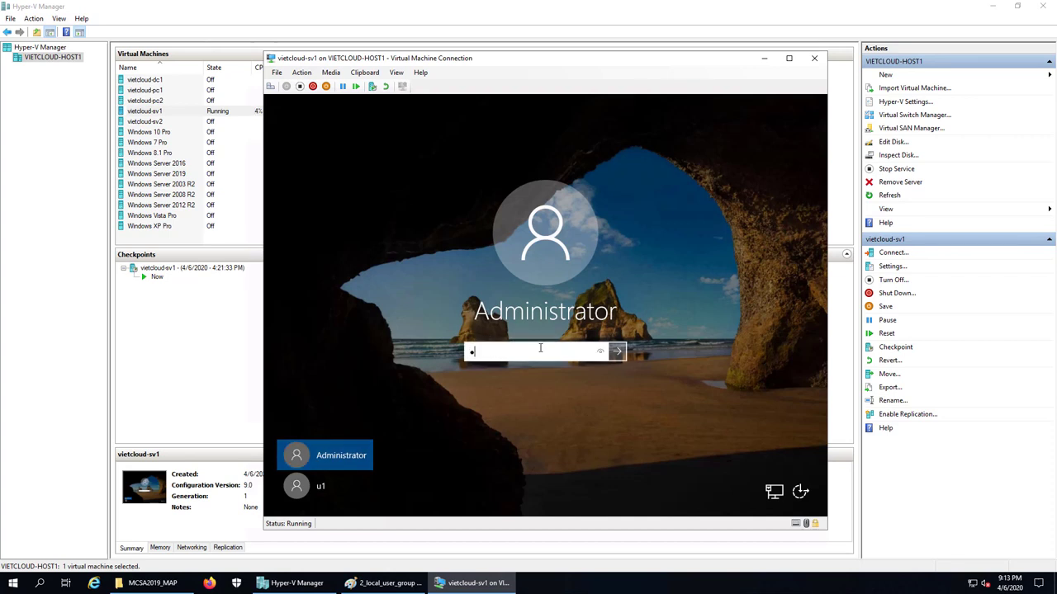
pyautogui.write('****')
pyautogui.press('Return')
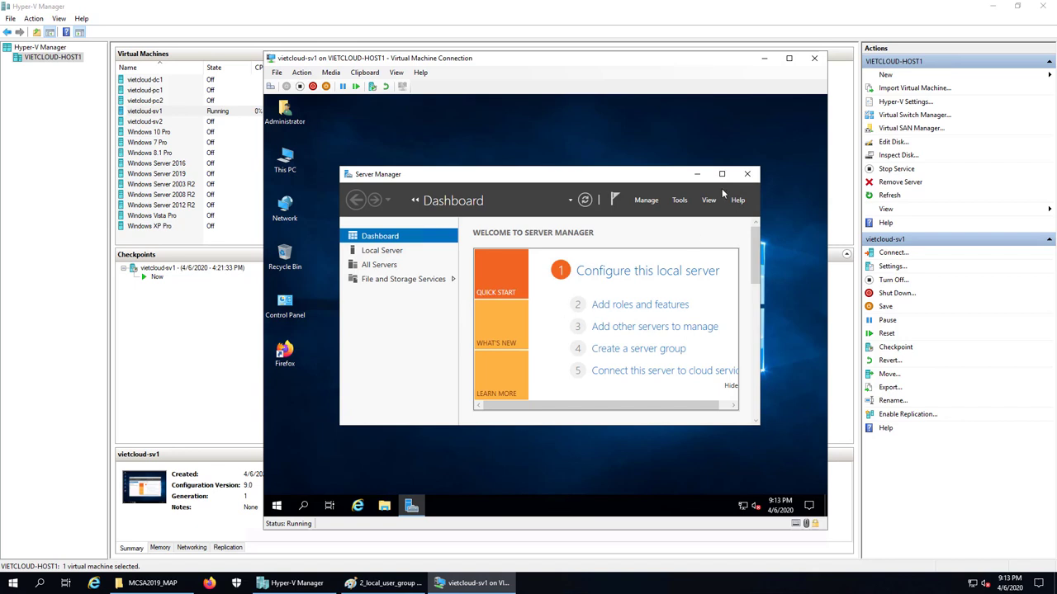
pyautogui.click(697, 174)
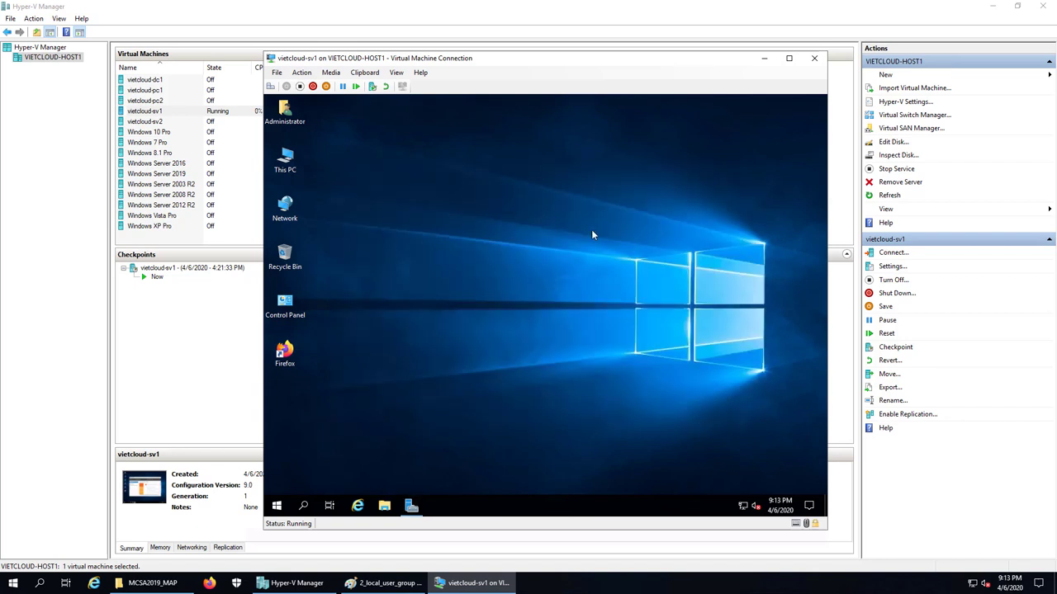
# Reopen Computer Management maximized and expand Local Users and Groups to show Groups
pyautogui.rightClick(276, 505)
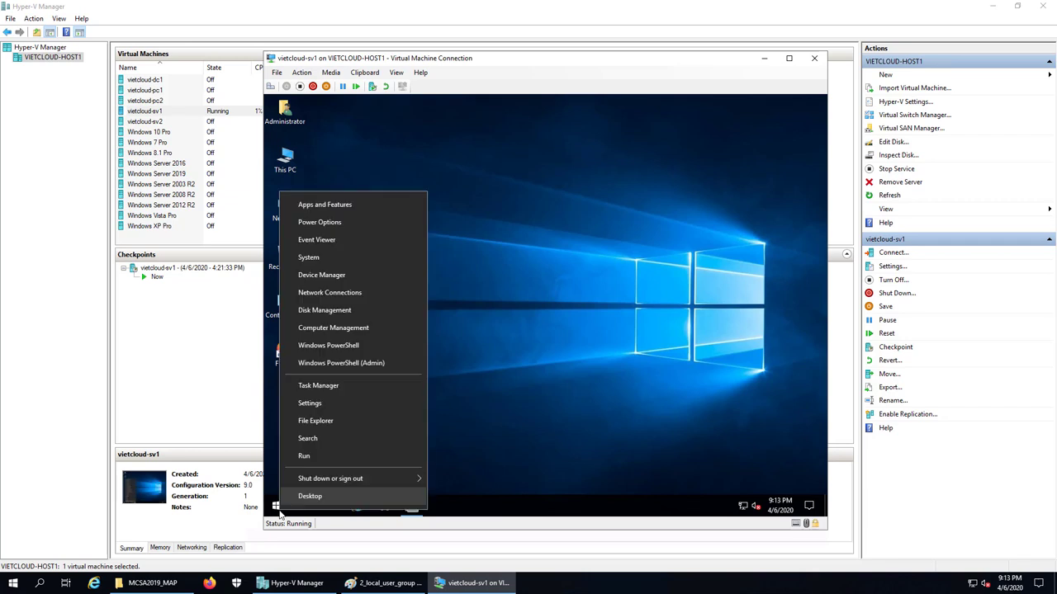
pyautogui.click(350, 331)
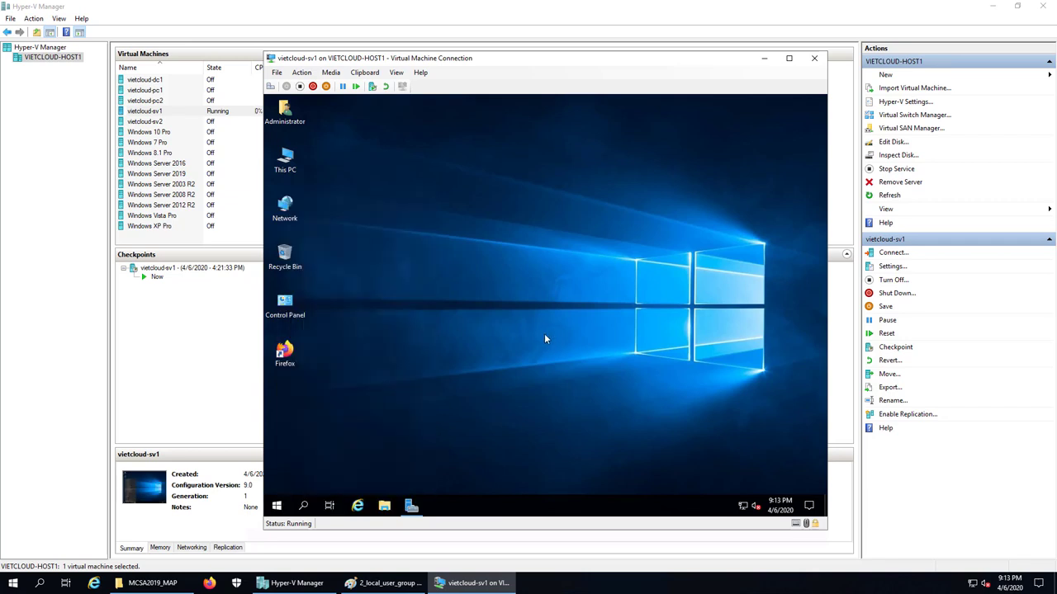
pyautogui.click(777, 110)
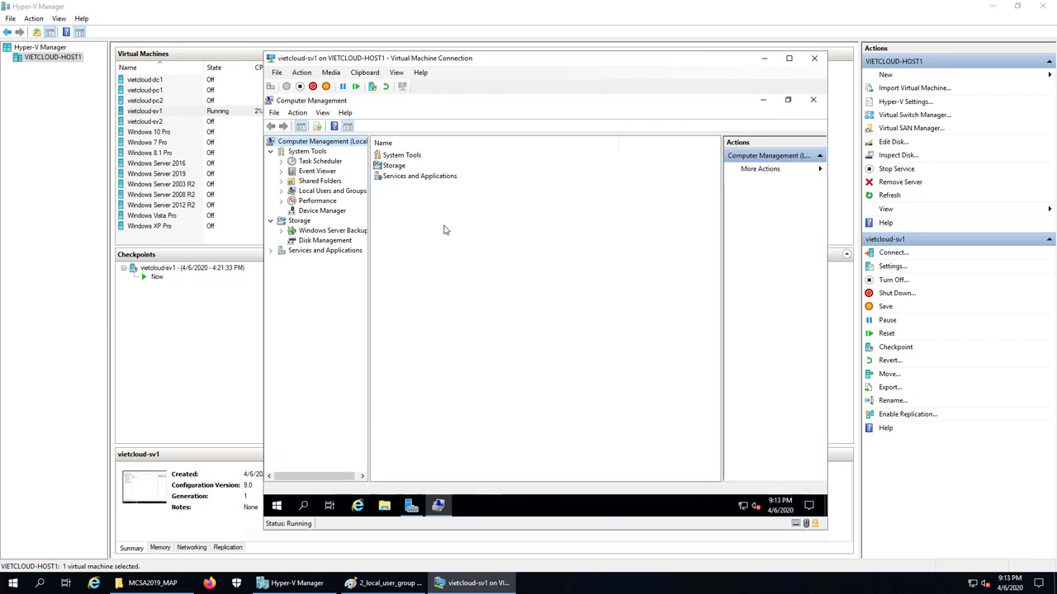
pyautogui.doubleClick(332, 194)
pyautogui.click(317, 212)
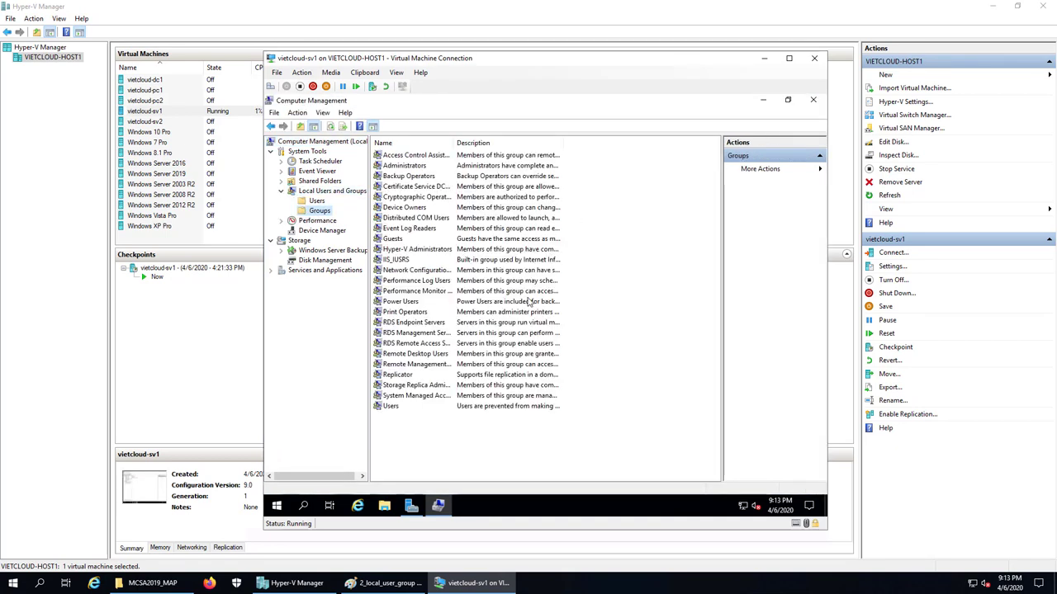
# Re-enable the u2 account in its properties under Users
pyautogui.click(316, 201)
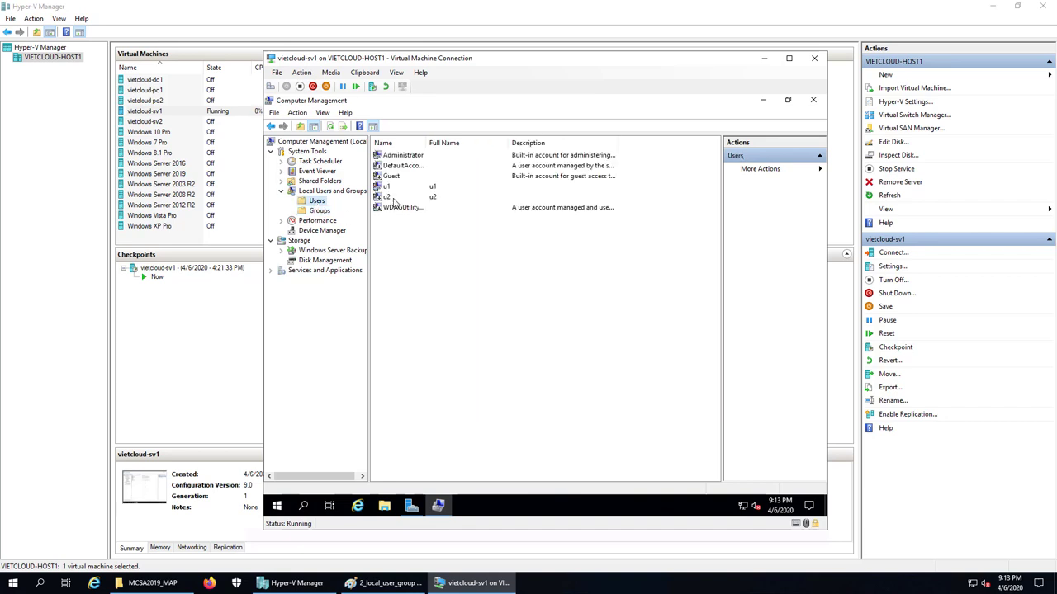
pyautogui.doubleClick(395, 199)
pyautogui.click(456, 313)
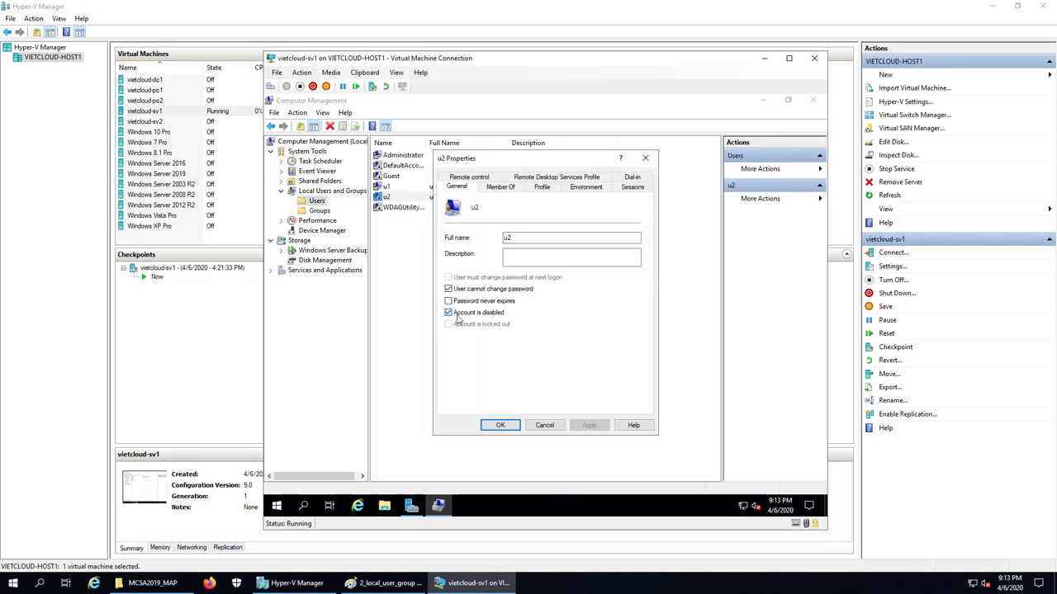
pyautogui.click(501, 425)
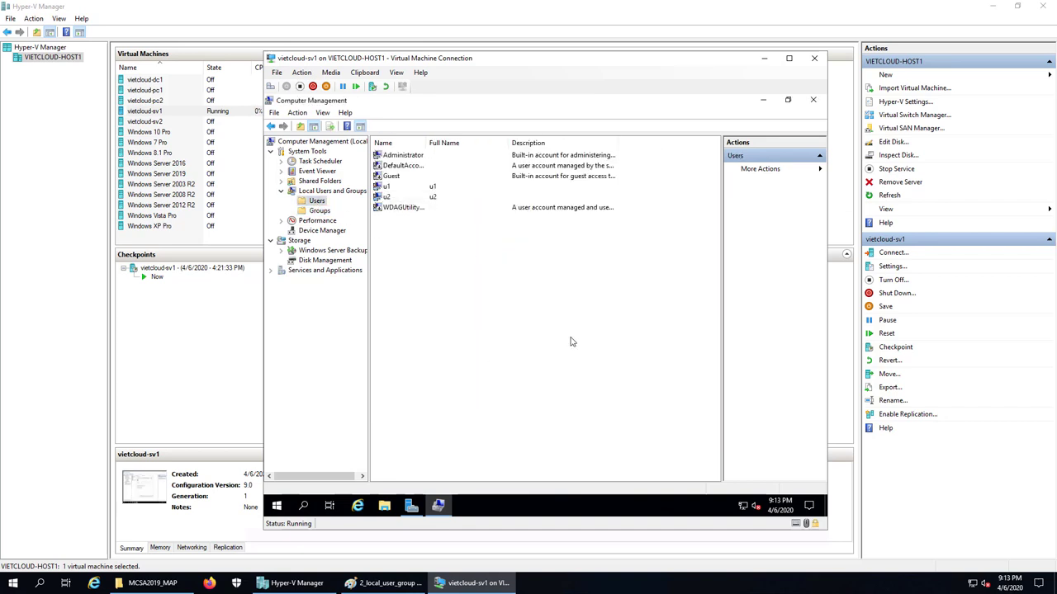
# Look over u2 and u1 in Users, then return to the Groups list
pyautogui.click(388, 198)
pyautogui.click(389, 188)
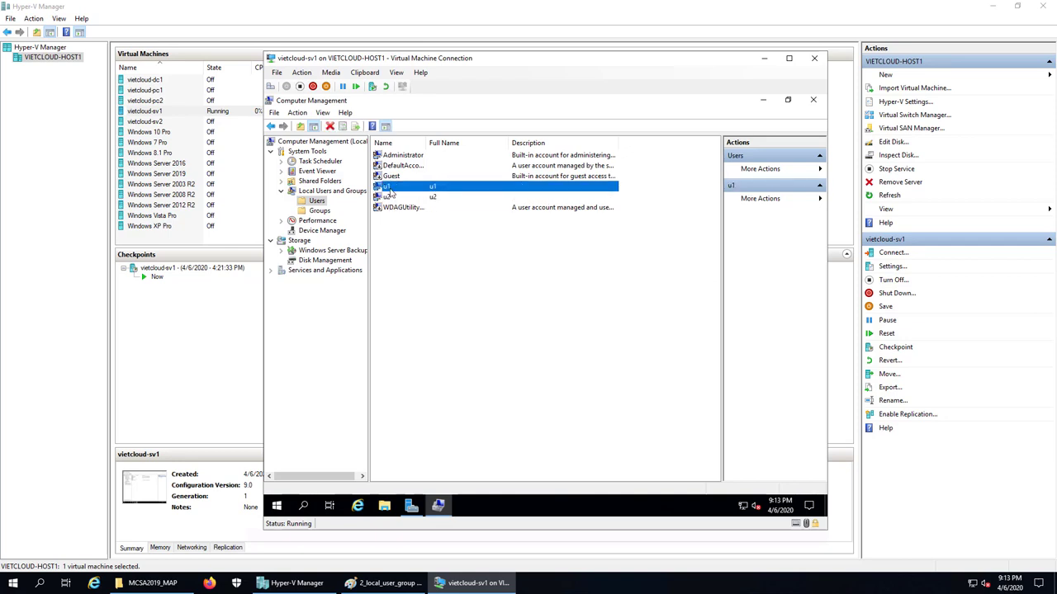
pyautogui.click(320, 211)
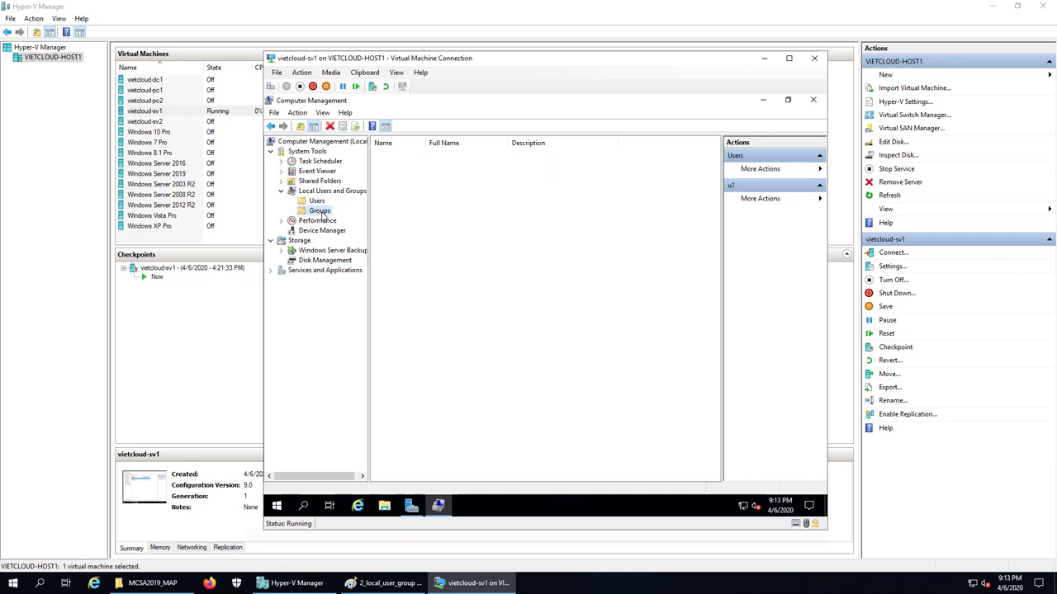
# Create the local groups ketoan and kinhdoanh through the New Group form
pyautogui.rightClick(413, 441)
pyautogui.click(457, 345)
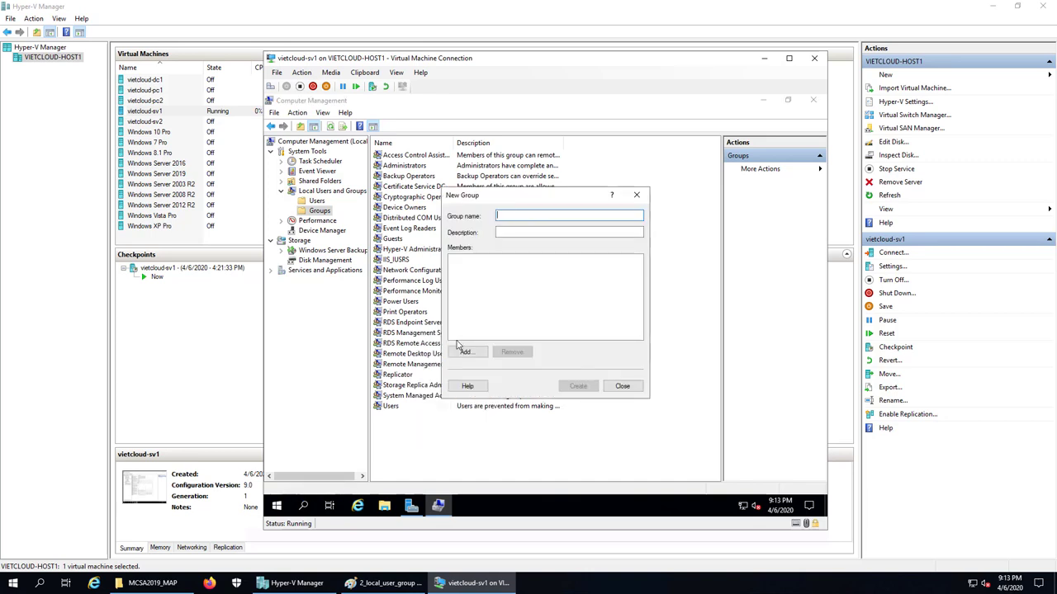
pyautogui.write('ketoan')
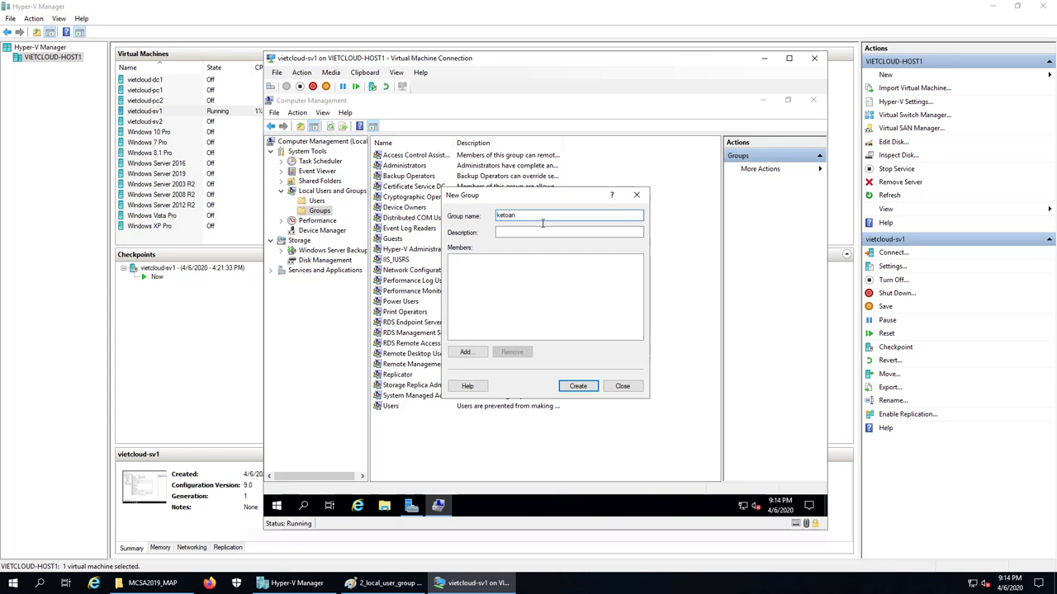
pyautogui.click(586, 385)
pyautogui.write('kinhd')
pyautogui.click(578, 386)
pyautogui.click(622, 385)
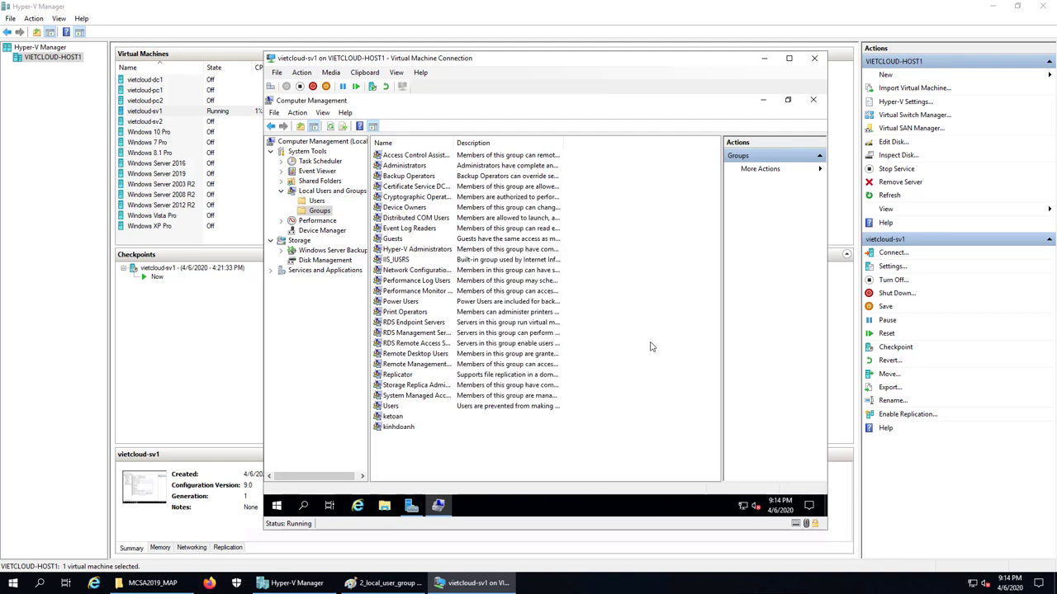
# Select the new ketoan and kinhdoanh groups, then switch to Users and back to Groups
pyautogui.click(392, 419)
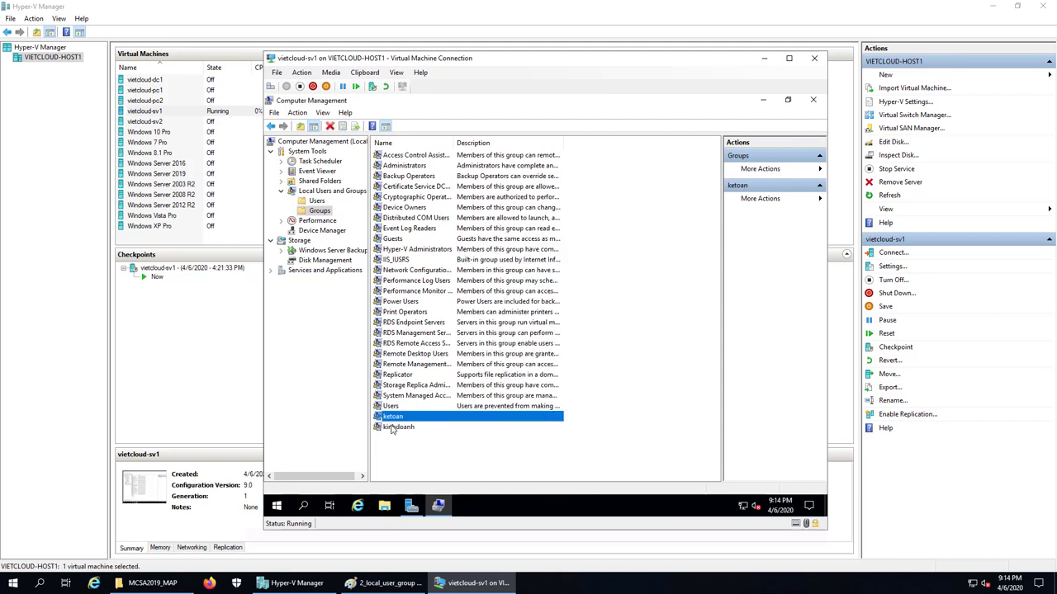
pyautogui.click(404, 427)
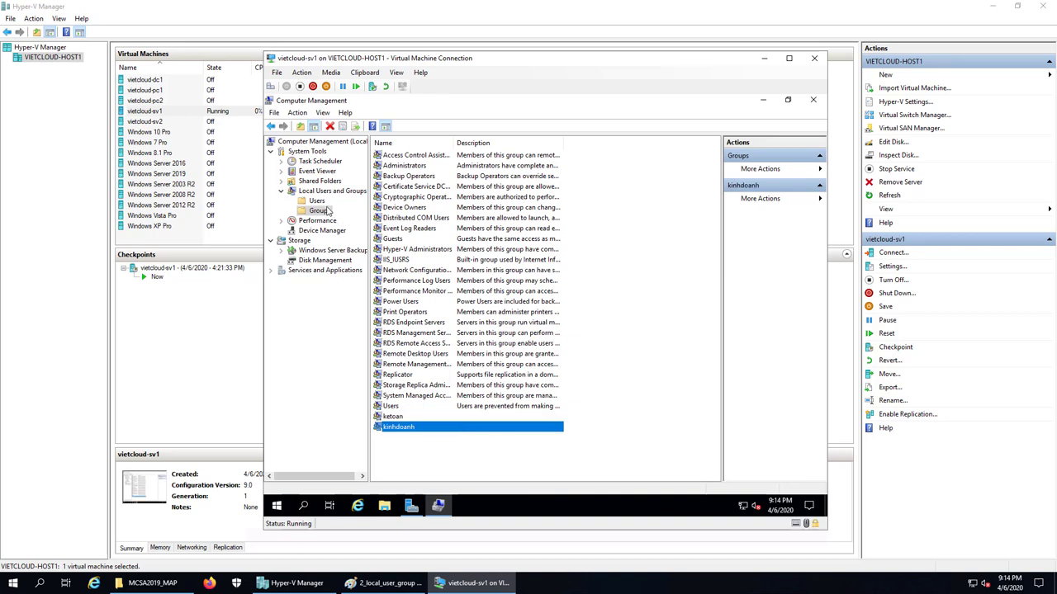
pyautogui.click(317, 201)
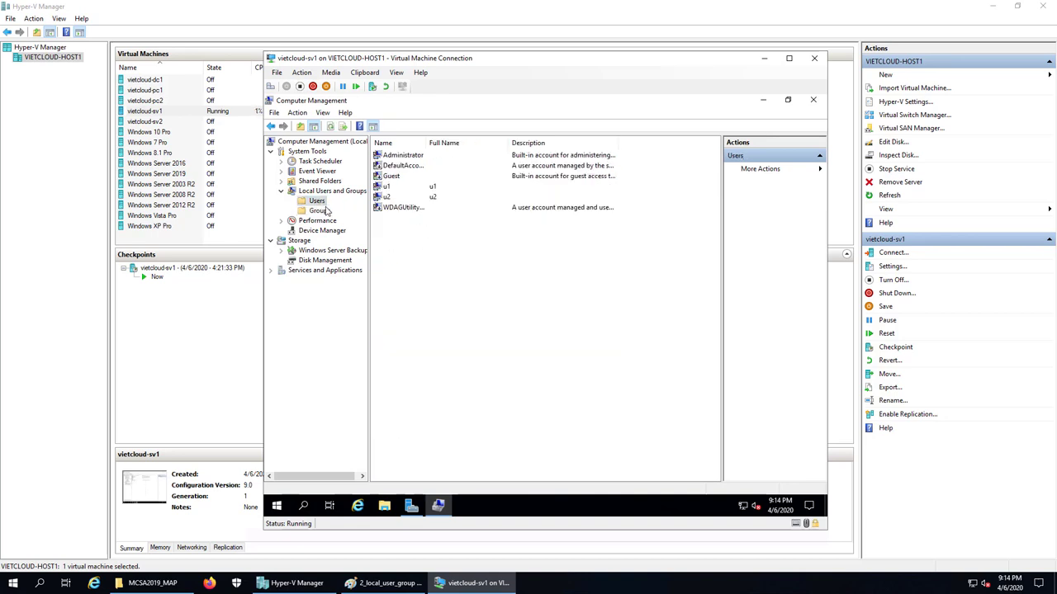
pyautogui.click(321, 211)
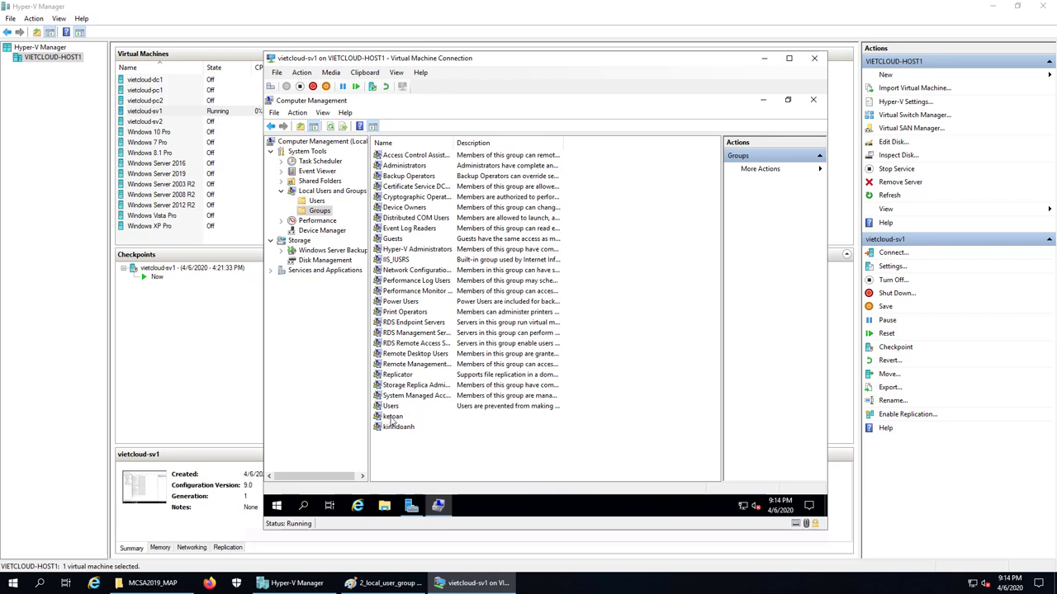
# Add u1 as a member of the ketoan group
pyautogui.doubleClick(393, 417)
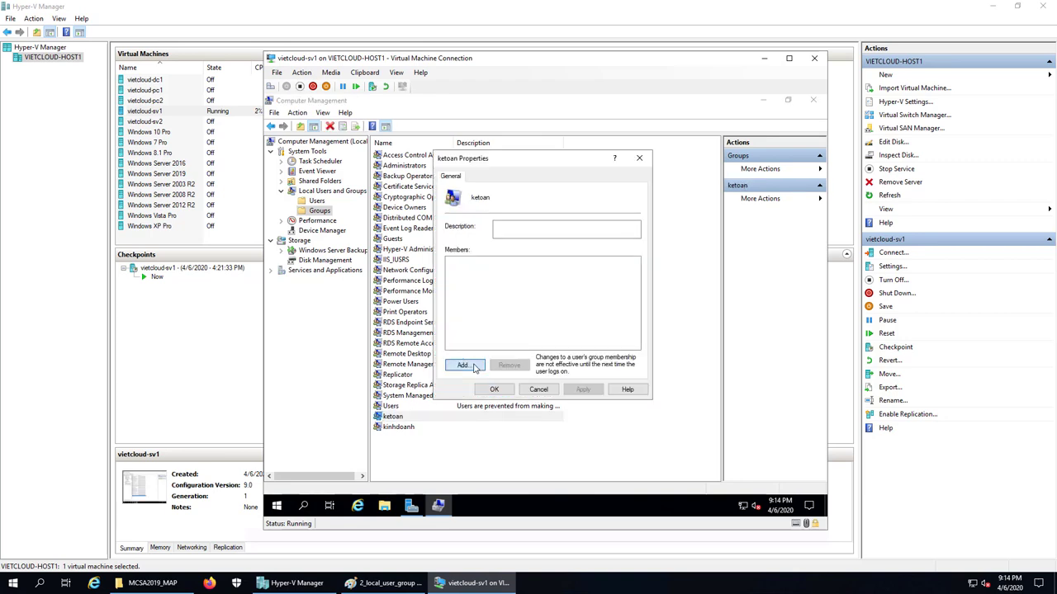
pyautogui.click(473, 367)
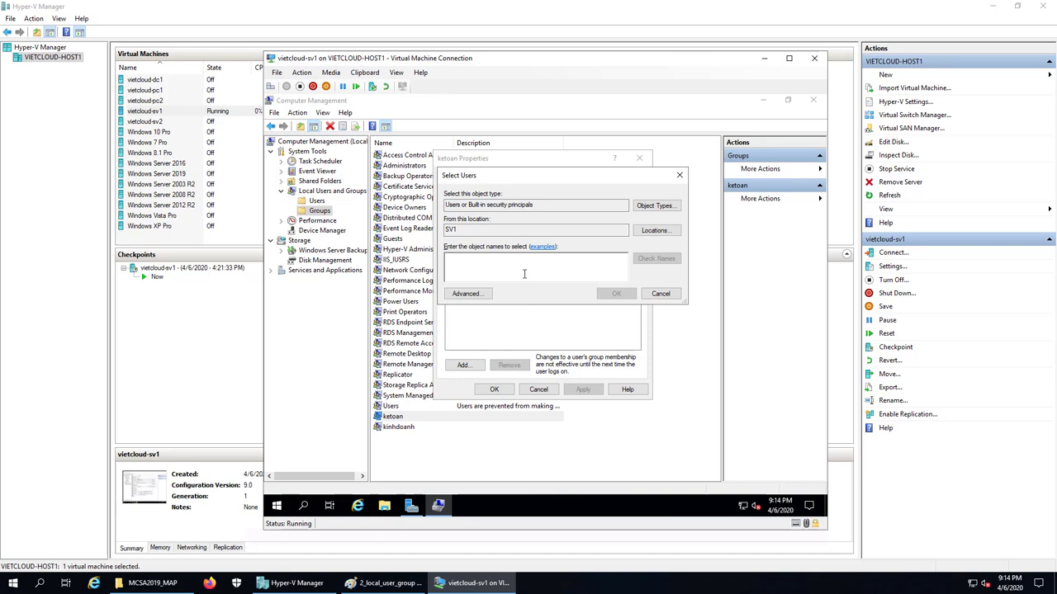
pyautogui.write('u1')
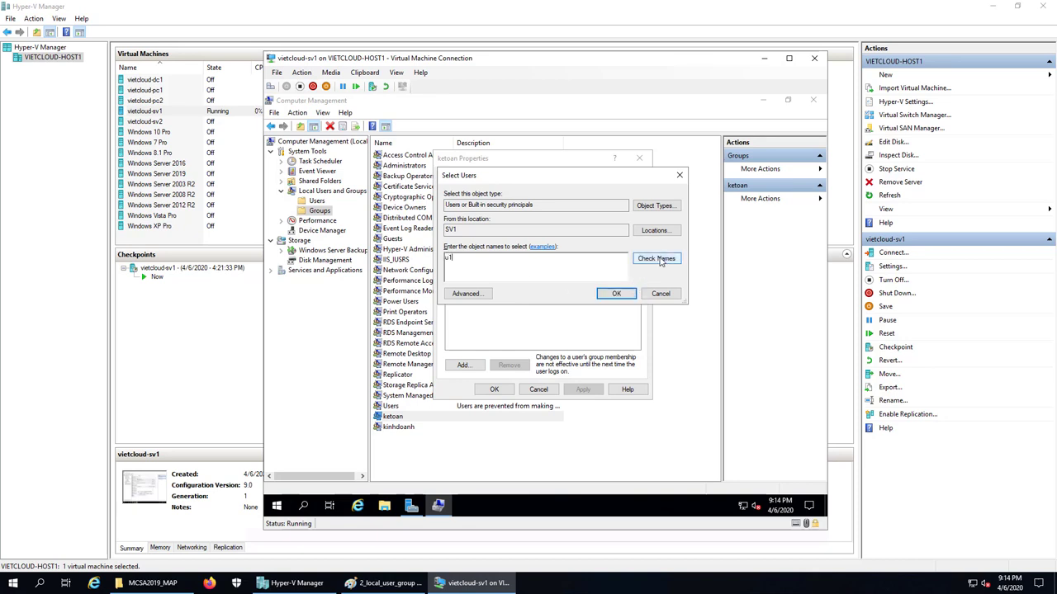
pyautogui.click(656, 258)
pyautogui.click(617, 293)
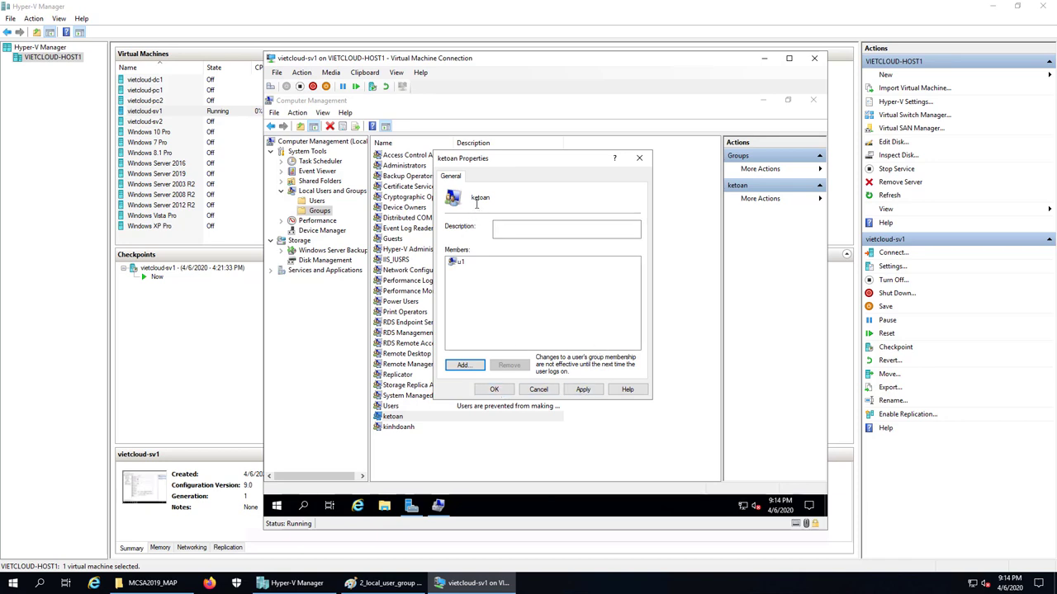
pyautogui.click(494, 389)
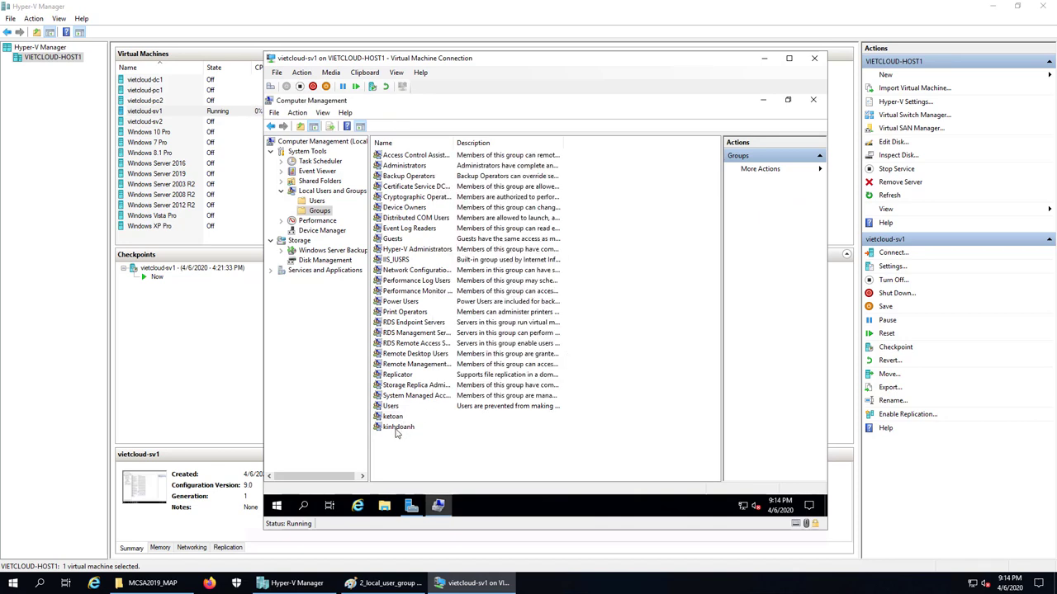
# Add u2 as a member of the kinhdoanh group and apply the change
pyautogui.doubleClick(396, 428)
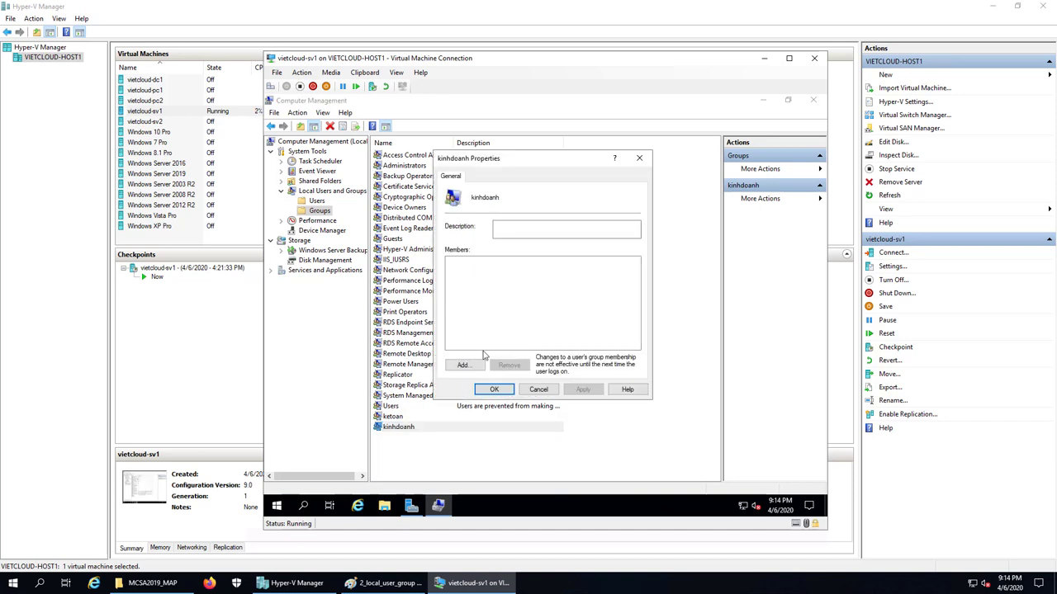
pyautogui.click(464, 365)
pyautogui.write('u2')
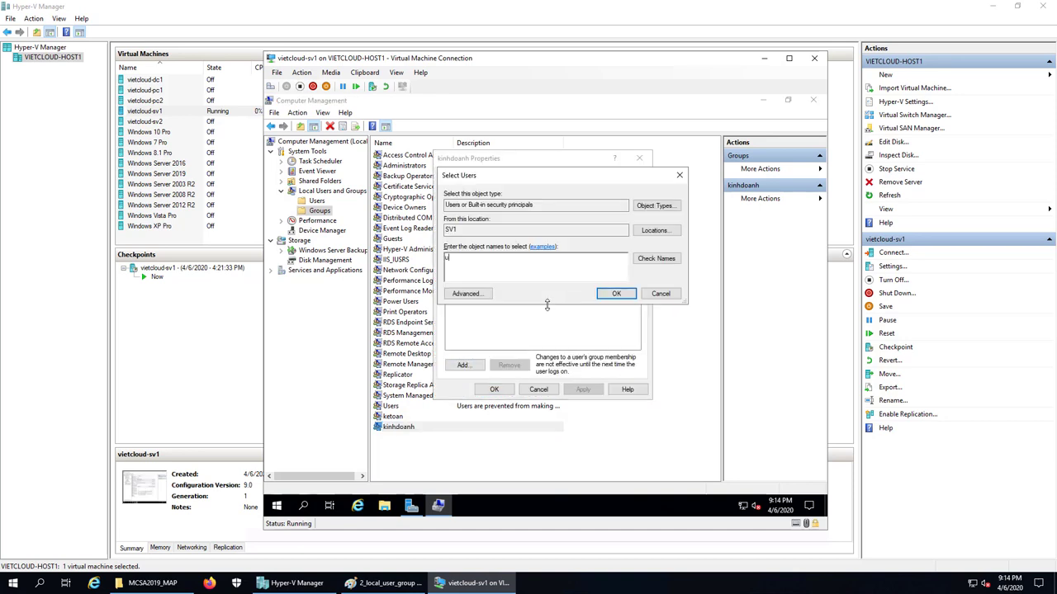
pyautogui.click(651, 260)
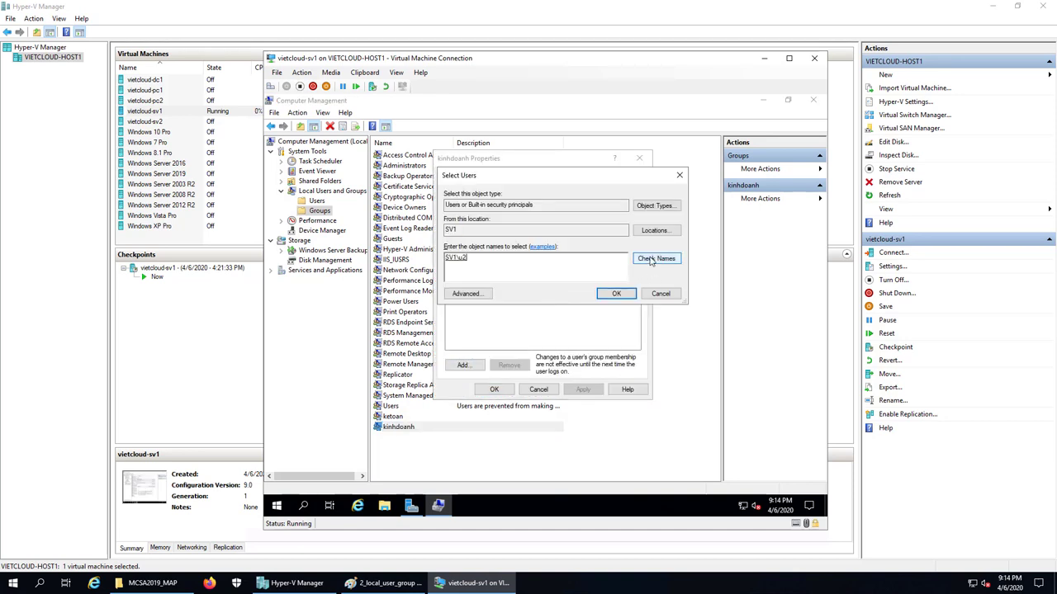
pyautogui.click(616, 294)
pyautogui.click(583, 390)
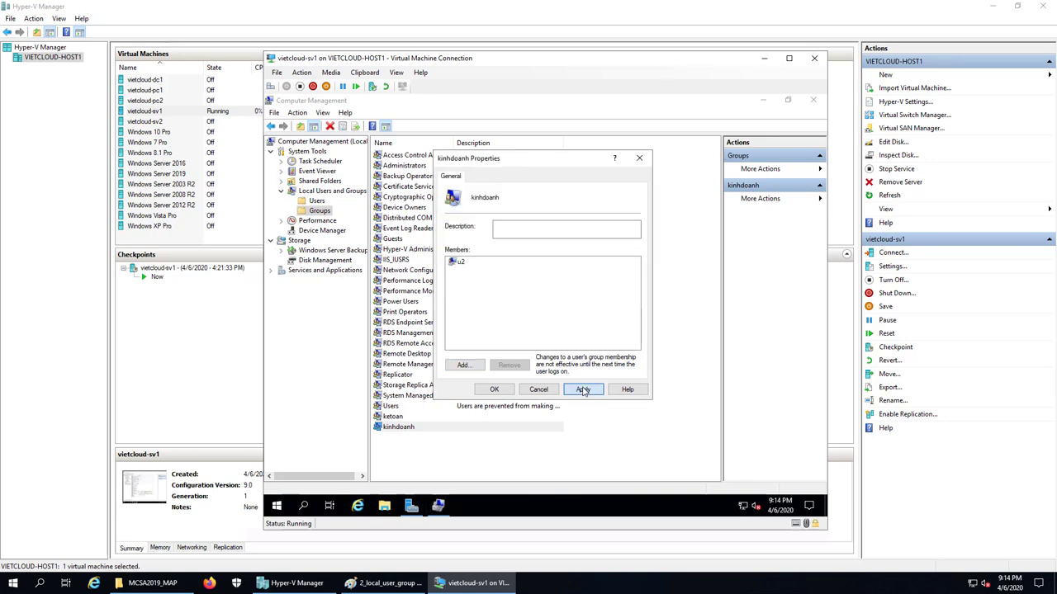
pyautogui.click(497, 391)
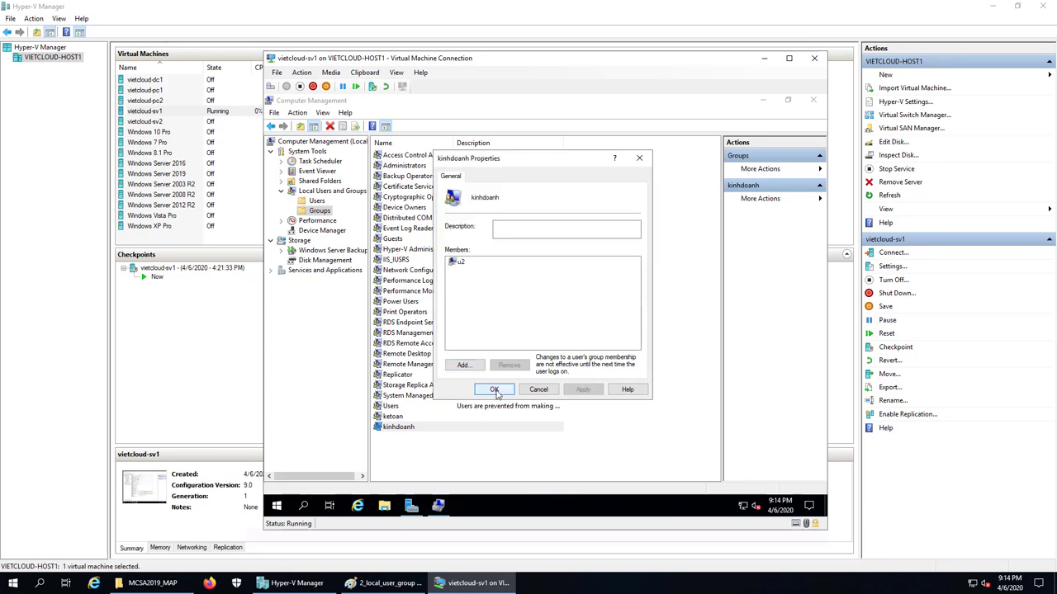
# Reopen ketoan and kinhdoanh to verify their members, closing both without changes
pyautogui.click(397, 428)
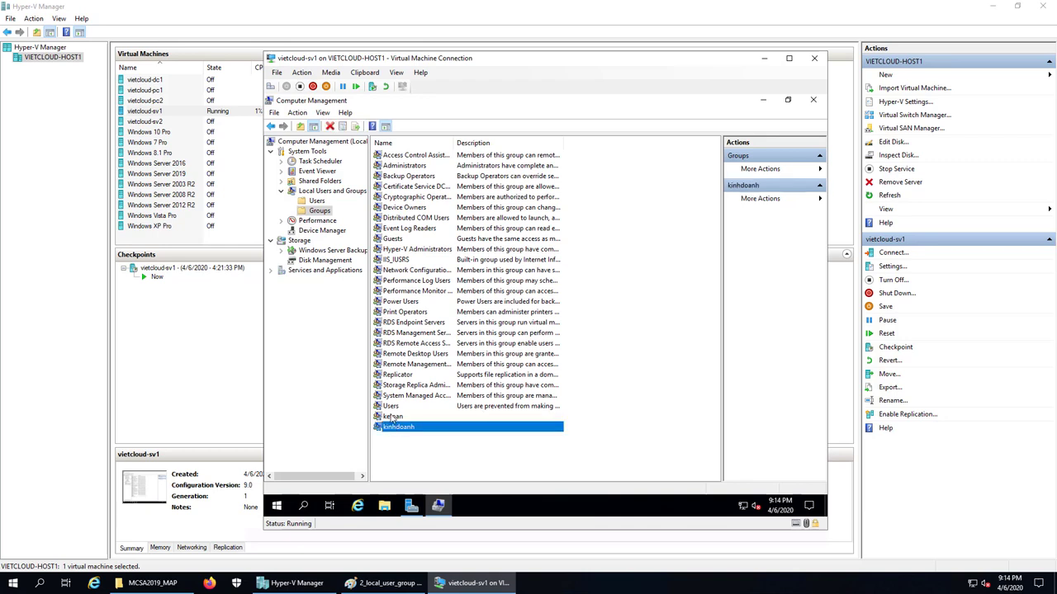
pyautogui.doubleClick(393, 416)
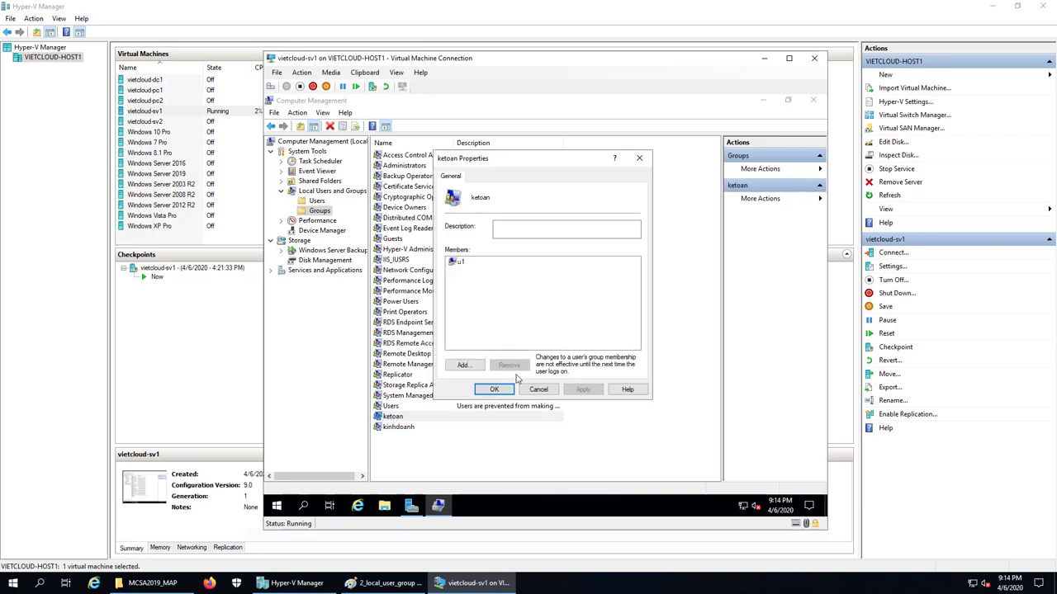
pyautogui.click(538, 390)
pyautogui.doubleClick(398, 427)
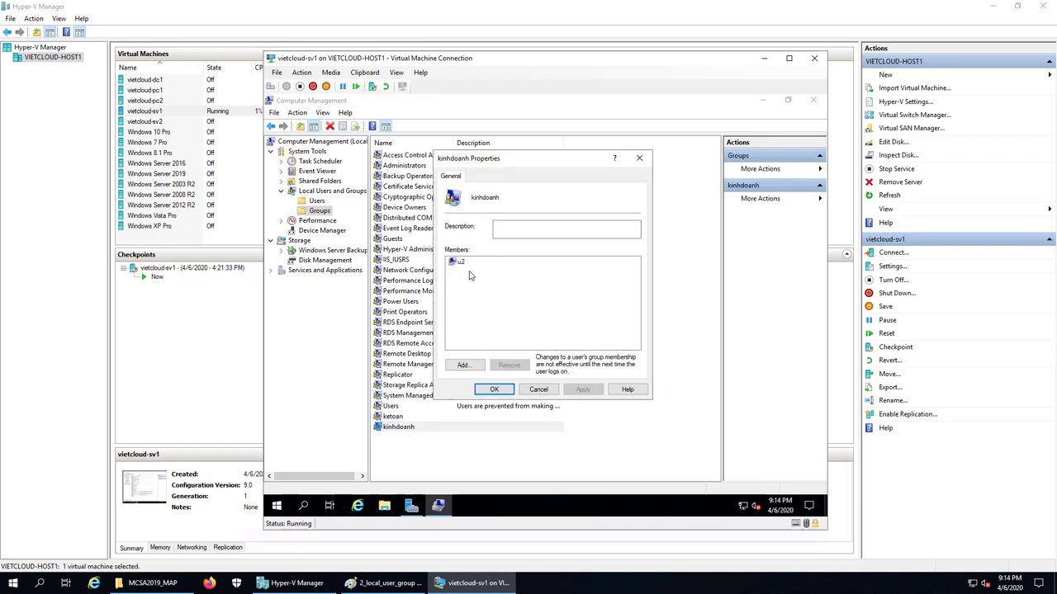
pyautogui.press('Escape')
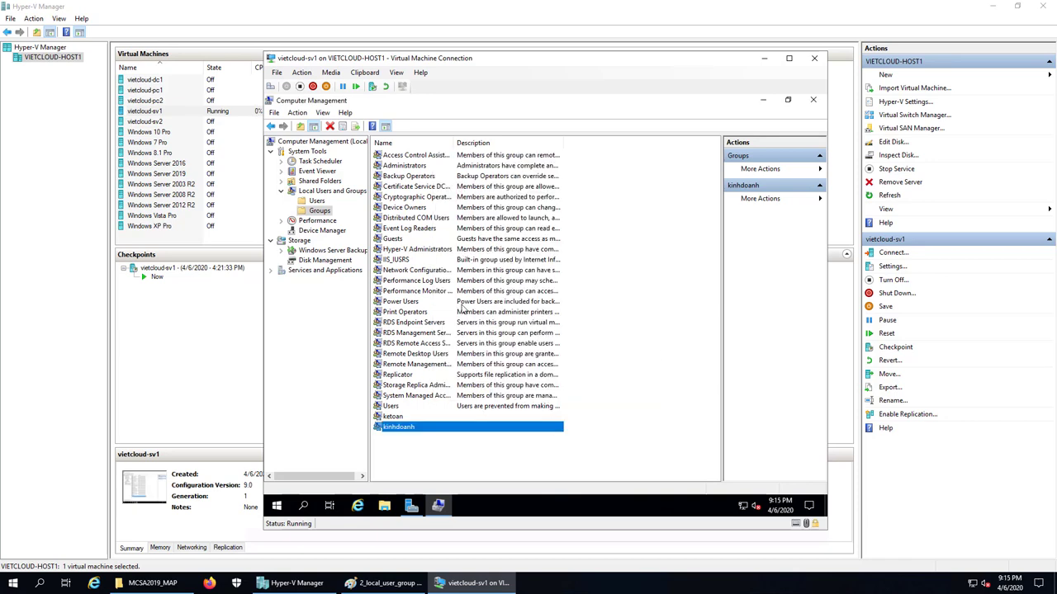
# Check u1's Member Of tab shows ketoan alongside Users, then cancel
pyautogui.click(318, 203)
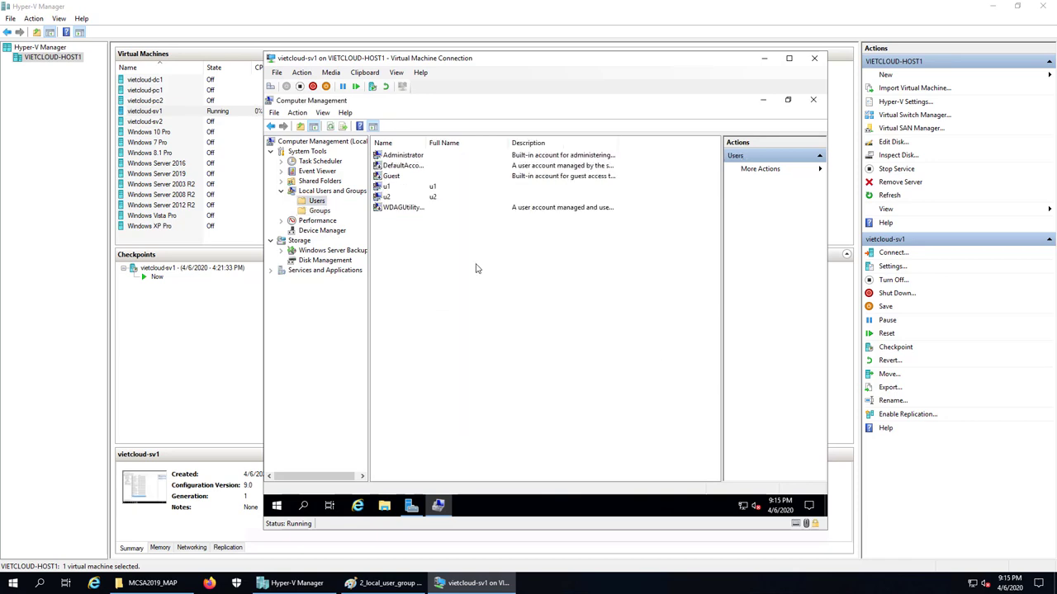
pyautogui.doubleClick(394, 189)
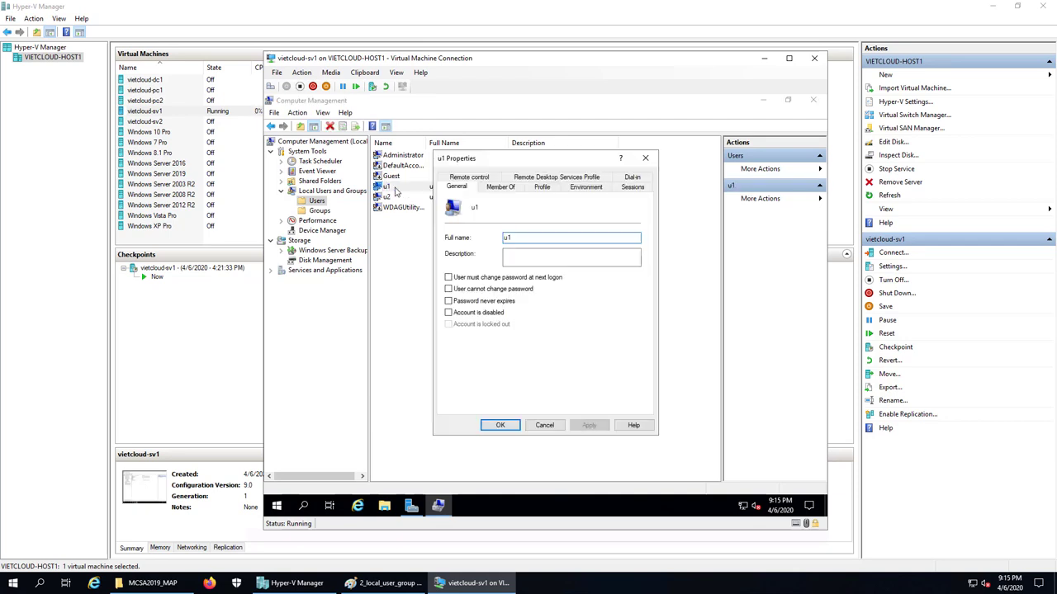
pyautogui.click(500, 187)
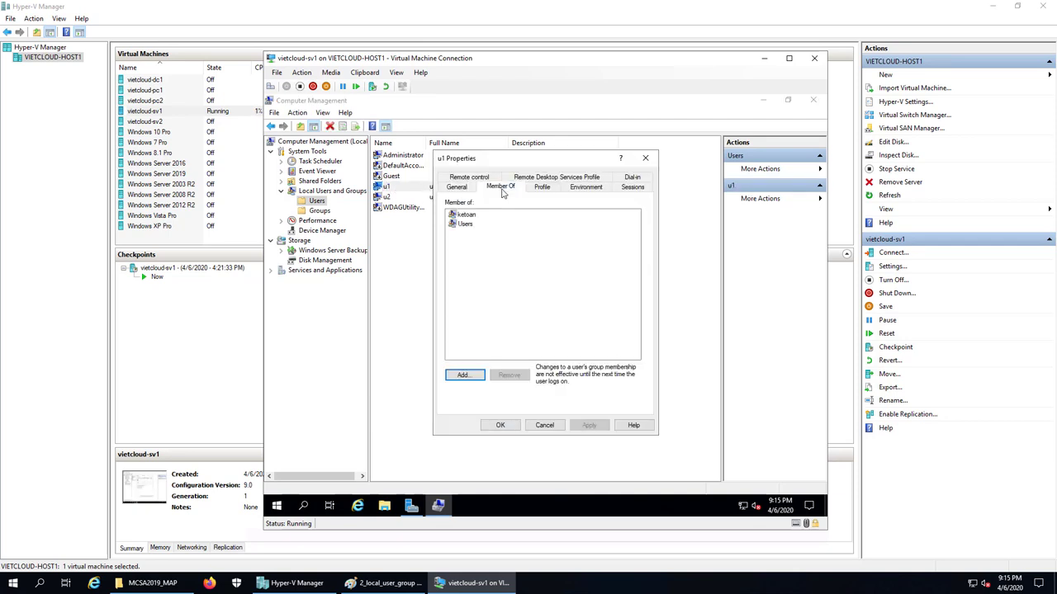
pyautogui.click(467, 216)
pyautogui.click(461, 226)
pyautogui.click(464, 216)
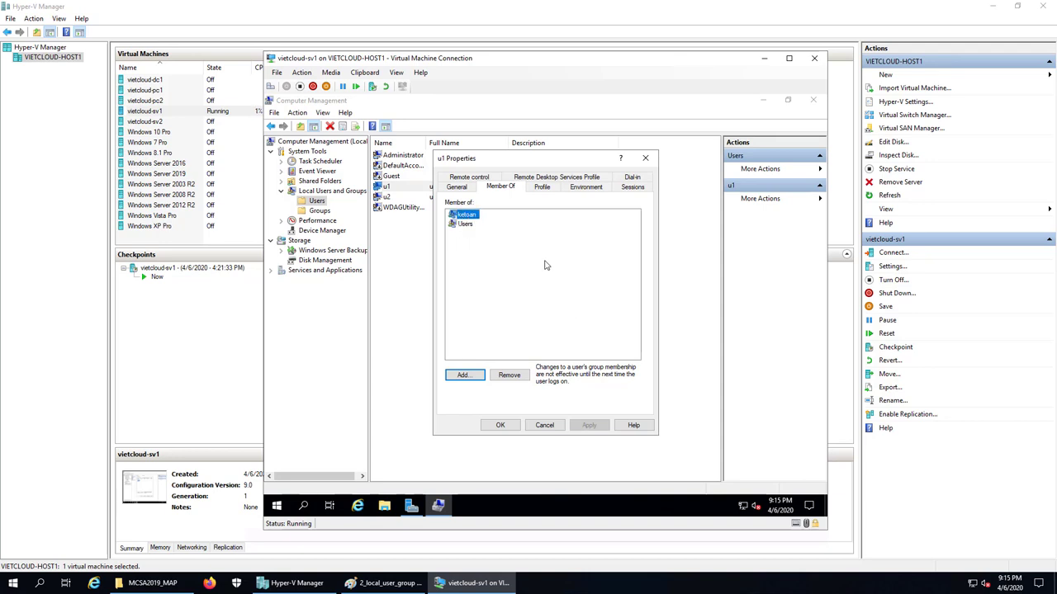
pyautogui.click(544, 426)
# Check u2's Member Of tab shows kinhdoanh, then return to the Users list
pyautogui.doubleClick(395, 197)
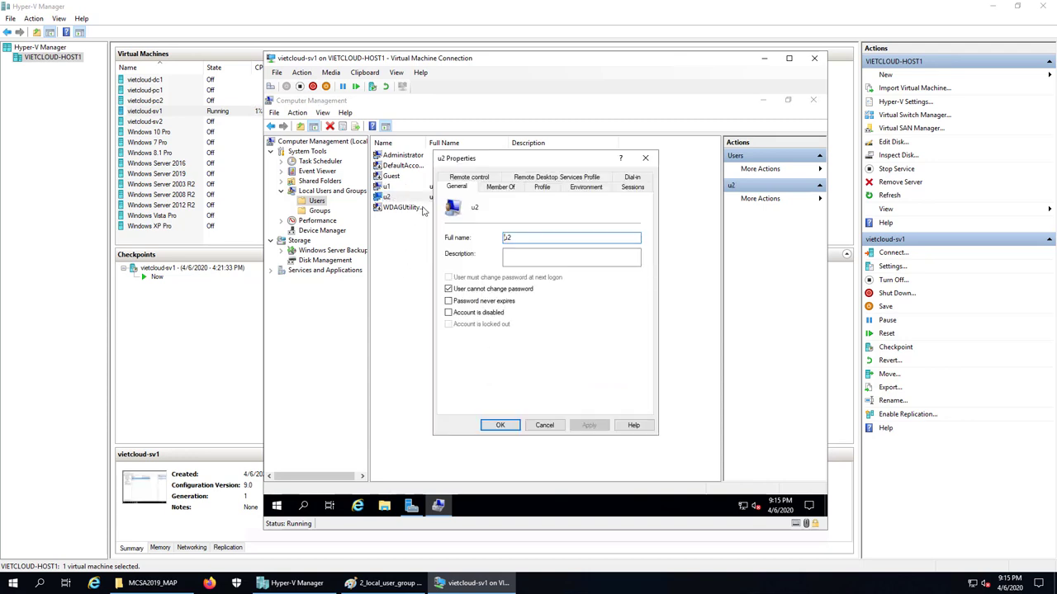
pyautogui.click(501, 188)
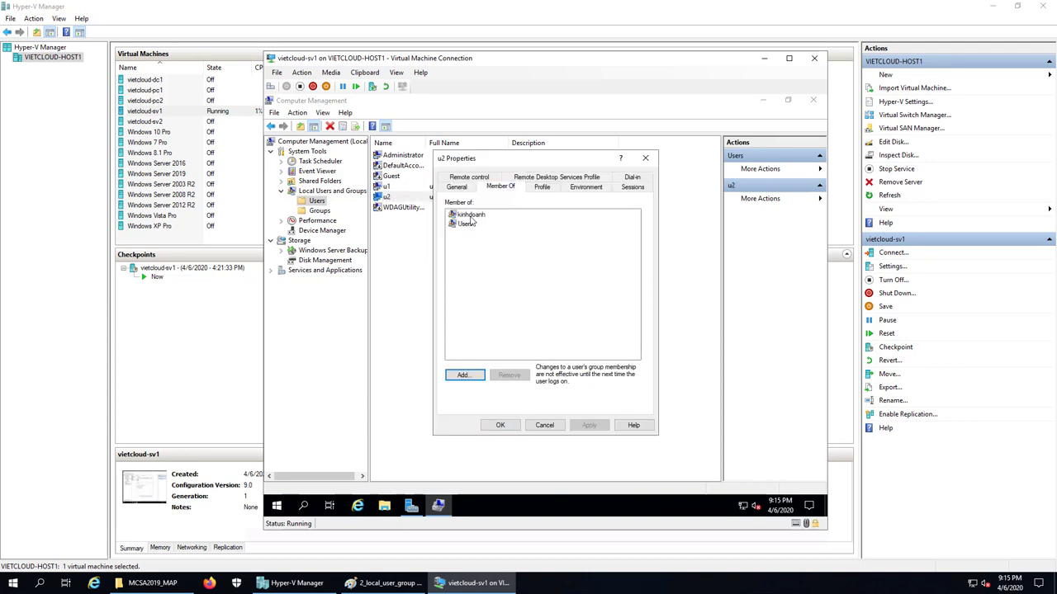
pyautogui.click(471, 215)
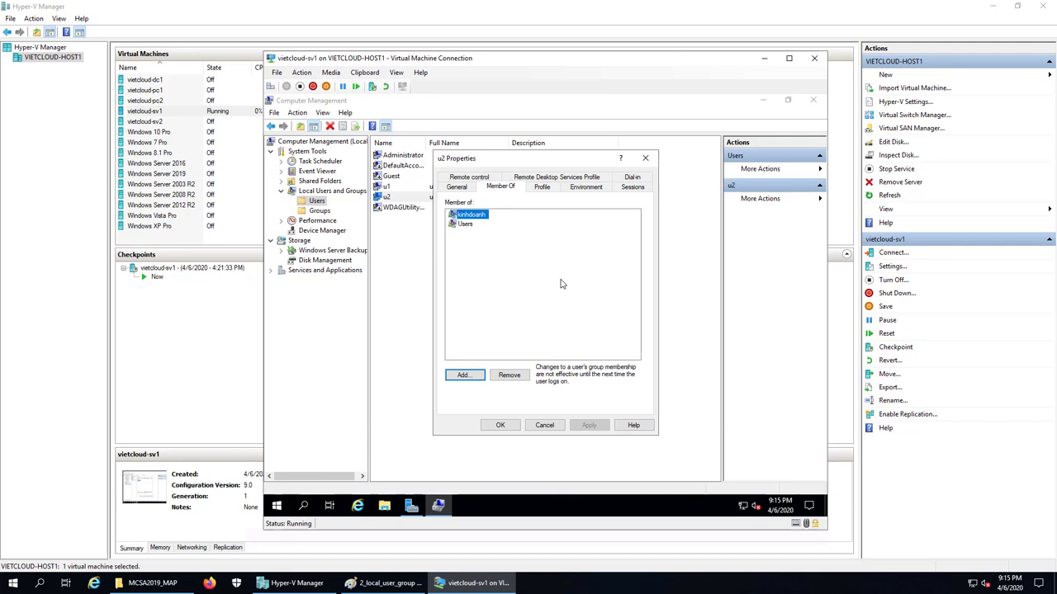
pyautogui.click(544, 425)
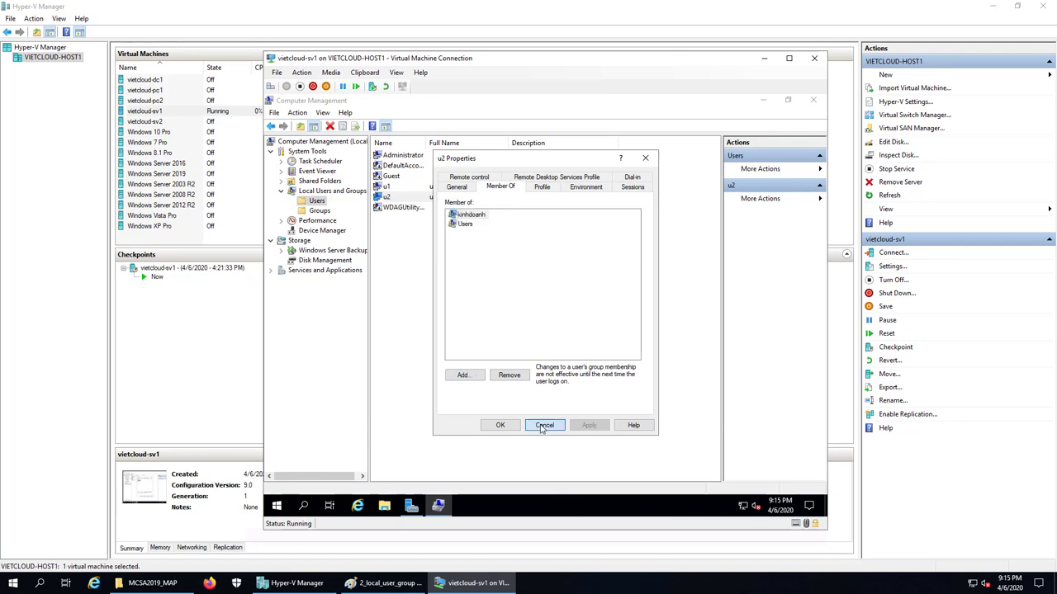
pyautogui.click(320, 211)
pyautogui.click(317, 201)
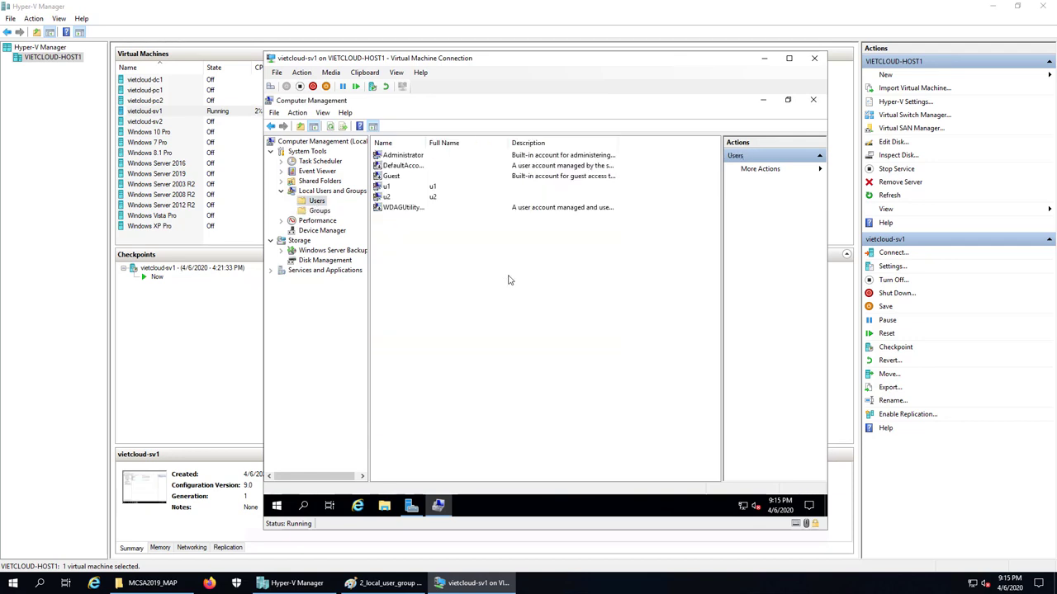